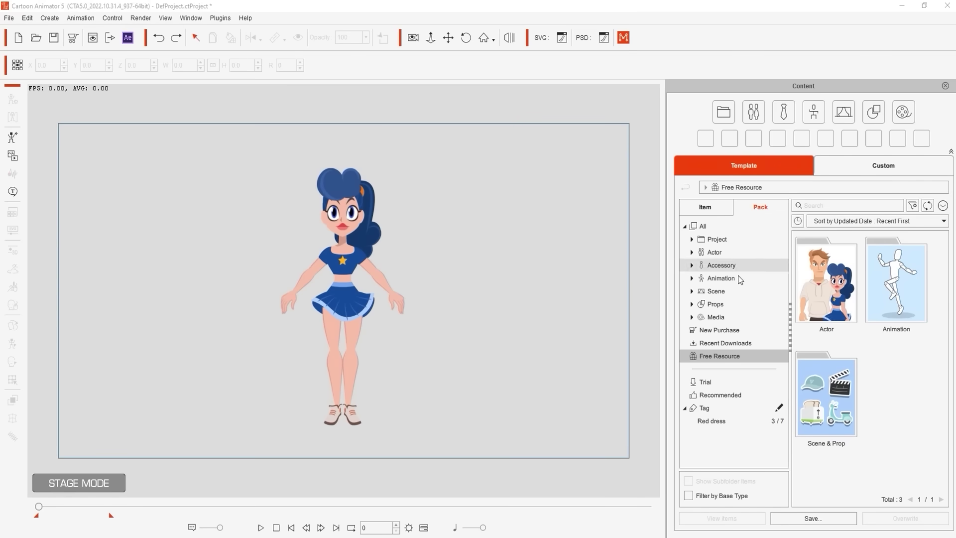
# Browse the Animation pack's 2D Motion folders to 1_G3 Human > _Female > Front
pyautogui.doubleClick(876, 310)
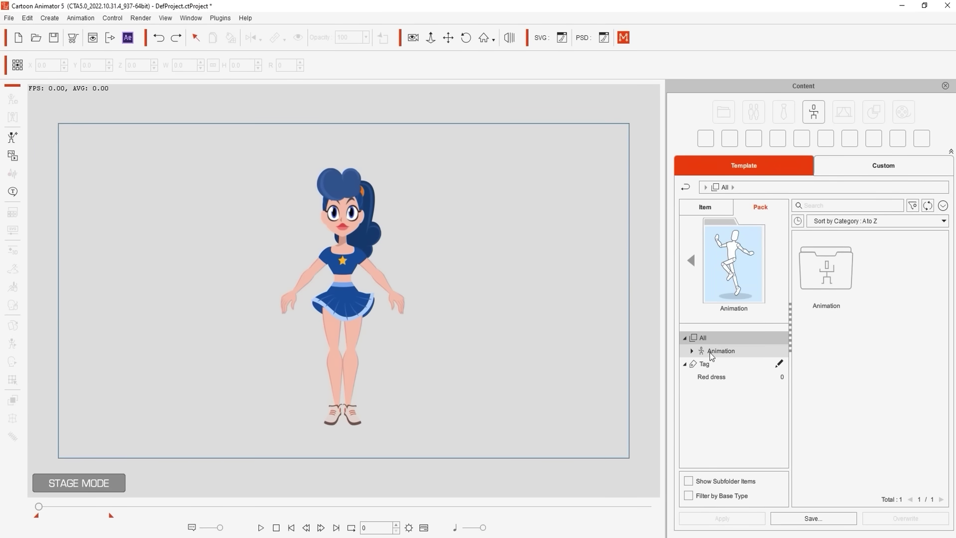
pyautogui.click(693, 352)
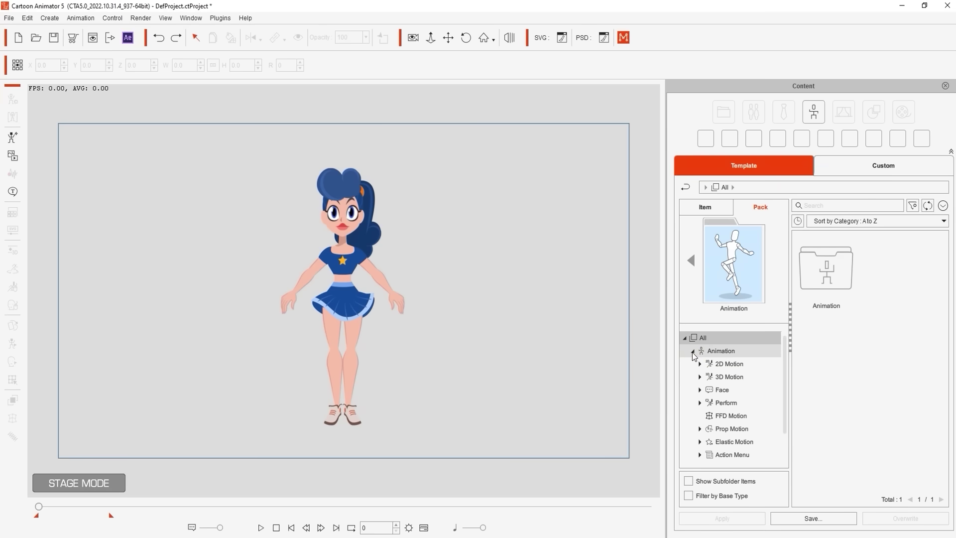
pyautogui.click(749, 365)
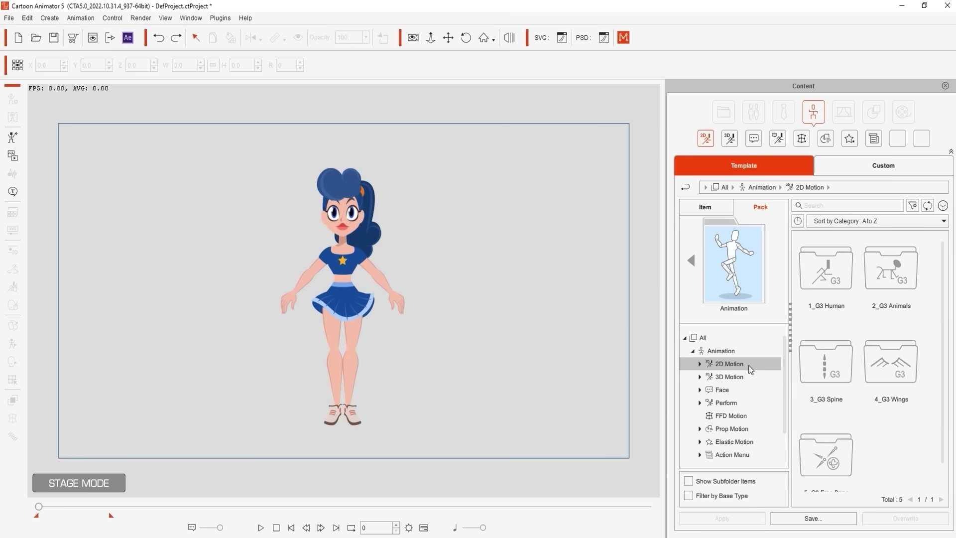
pyautogui.doubleClick(806, 285)
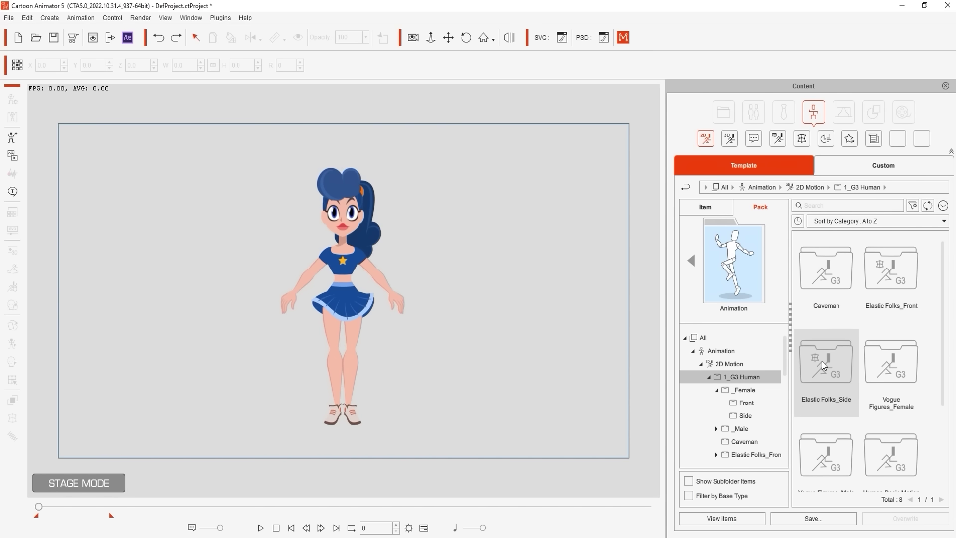
pyautogui.moveTo(943, 299); pyautogui.dragTo(945, 455)
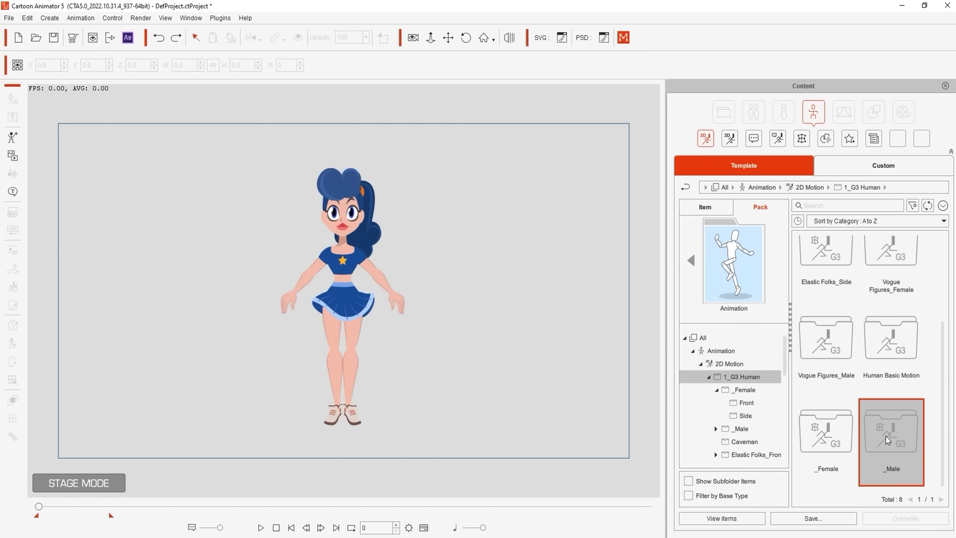
pyautogui.doubleClick(809, 436)
pyautogui.click(831, 281)
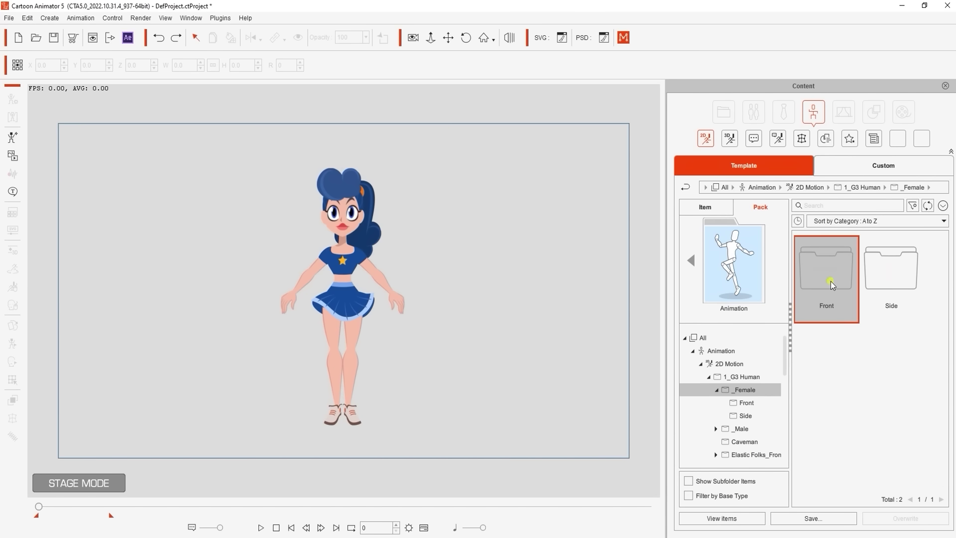
pyautogui.doubleClick(831, 281)
pyautogui.scroll(-3, 934, 314)
pyautogui.scroll(-3, 926, 381)
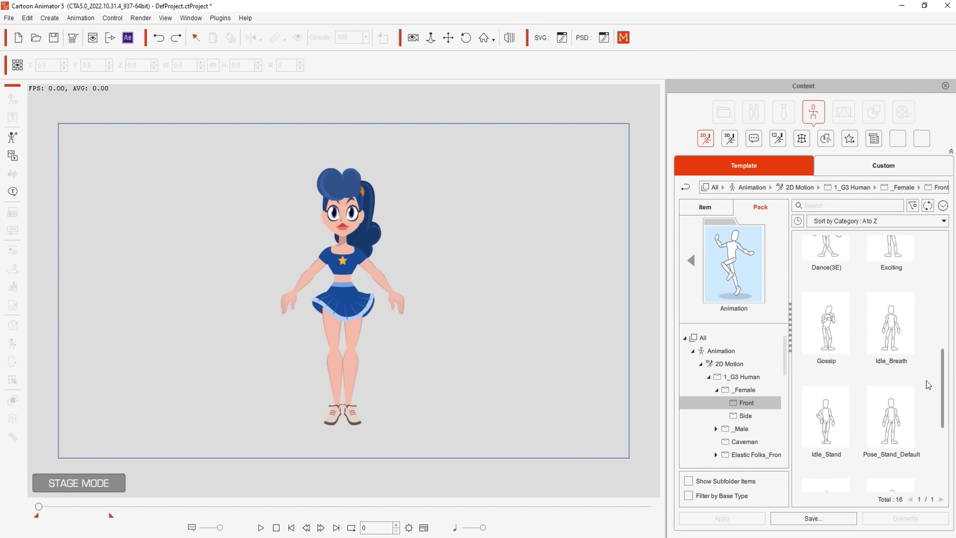
pyautogui.scroll(-2, 921, 444)
pyautogui.scroll(5, 920, 451)
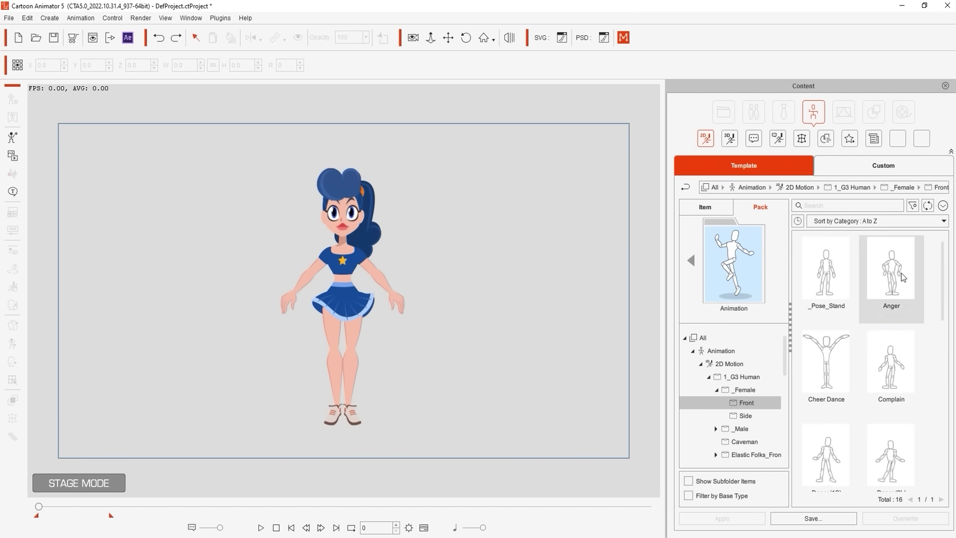
# Apply Cheer Dance to the female character and close the content library
pyautogui.moveTo(826, 362); pyautogui.dragTo(357, 243)
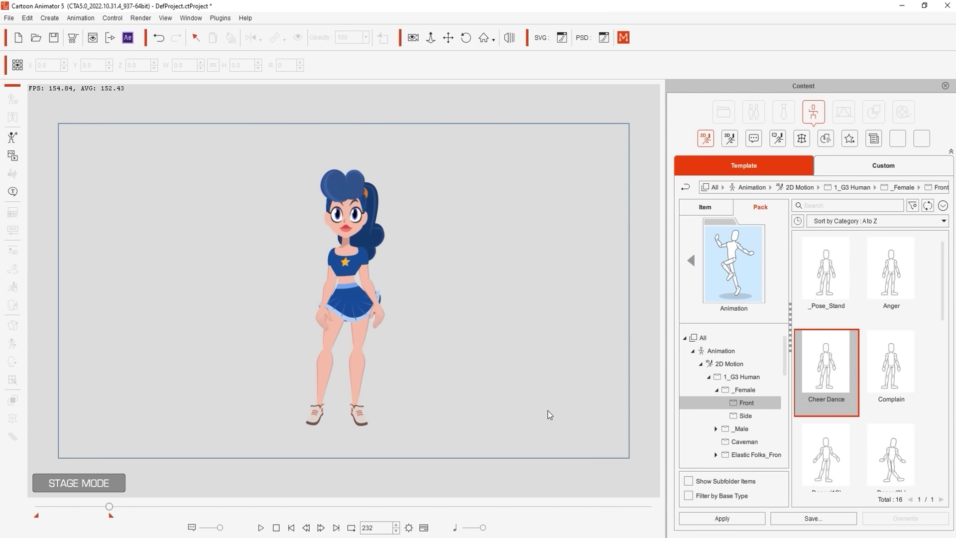
pyautogui.click(944, 85)
# Show the Timeline with the character's FFD and Motion tracks, and select the Cheer Dance FFD clip
pyautogui.click(192, 18)
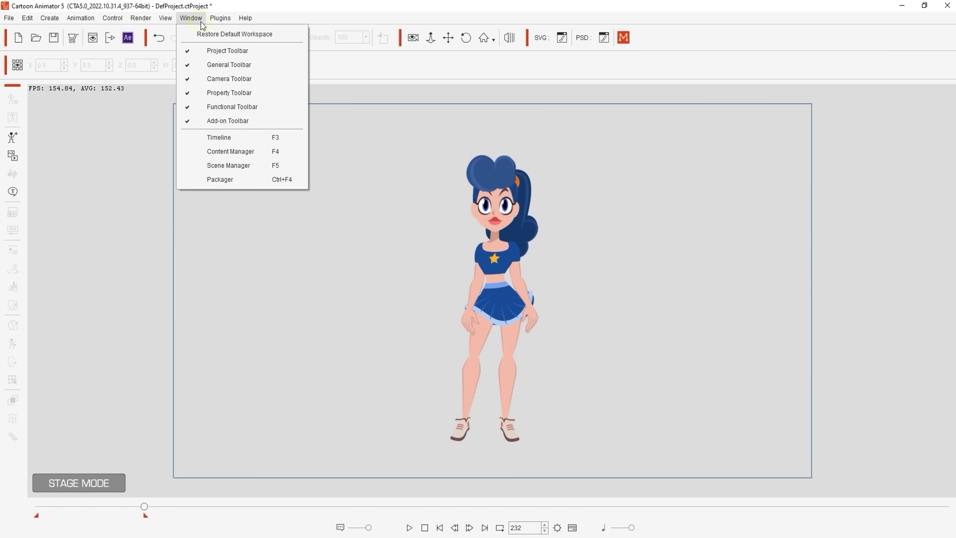
pyautogui.click(244, 137)
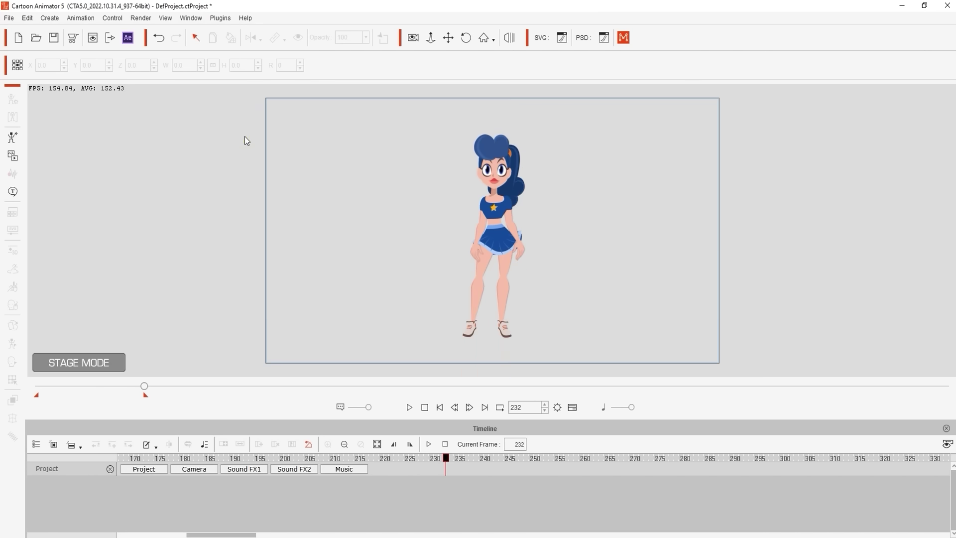
pyautogui.click(493, 190)
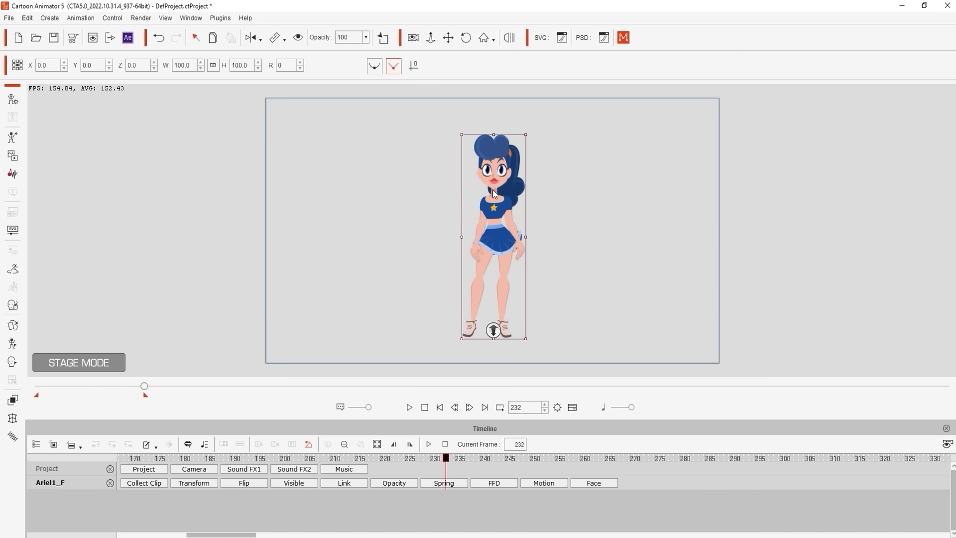
pyautogui.click(493, 482)
pyautogui.click(544, 483)
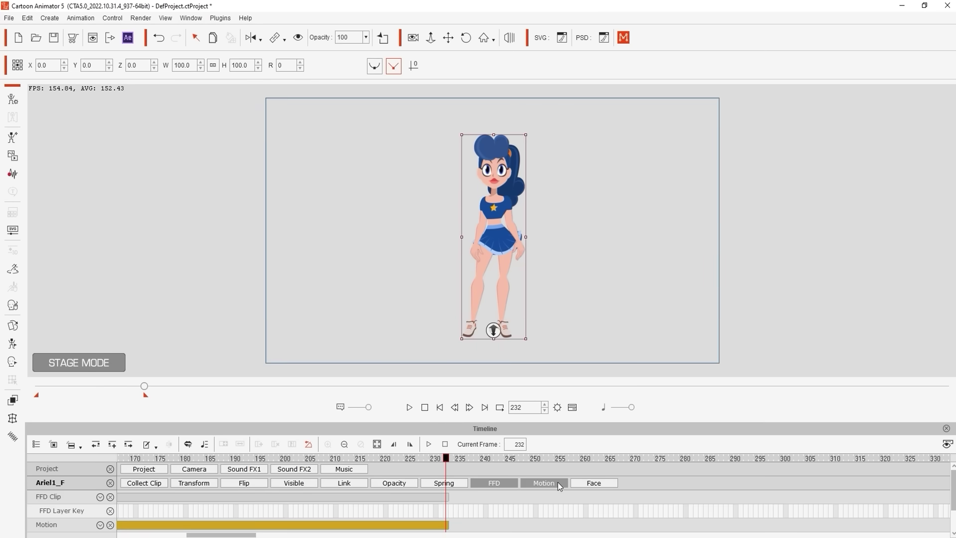
pyautogui.click(424, 407)
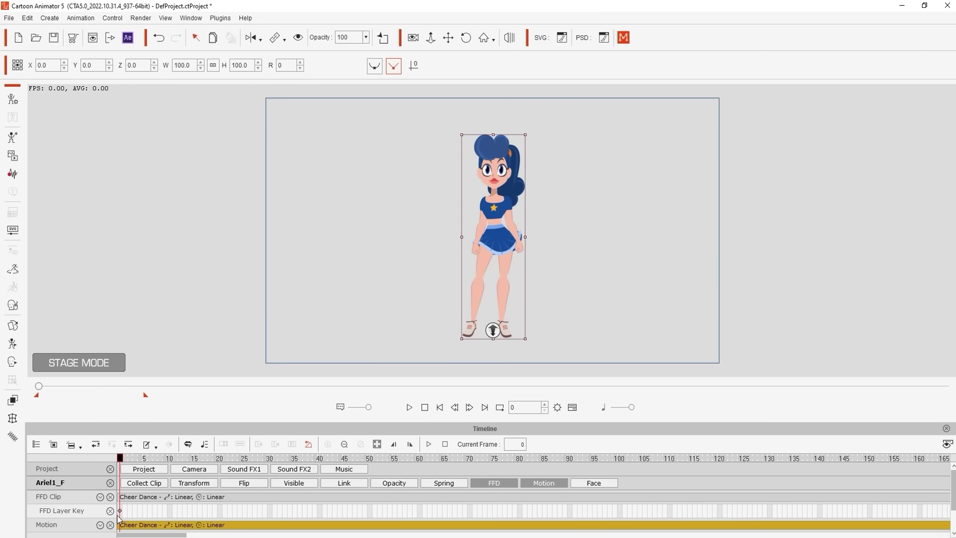
pyautogui.click(263, 499)
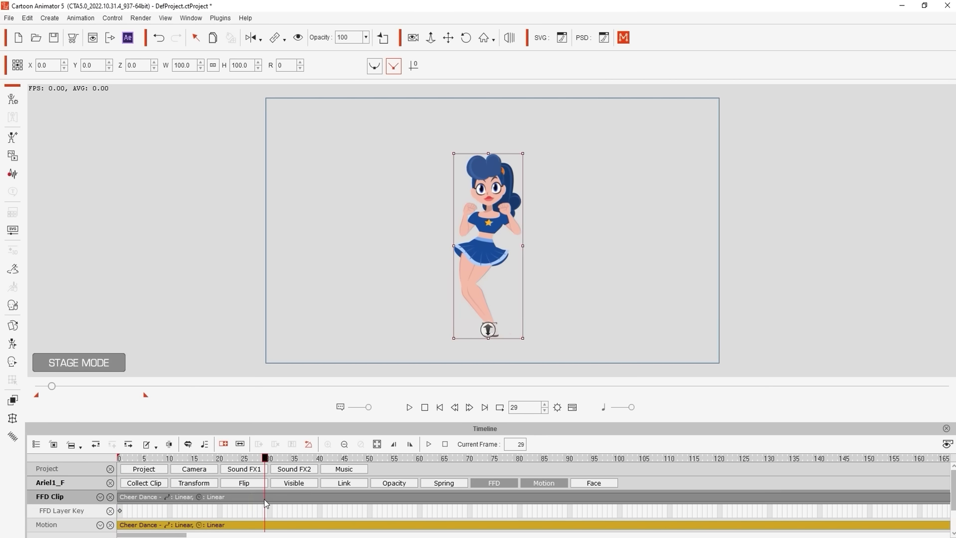
pyautogui.rightClick(263, 499)
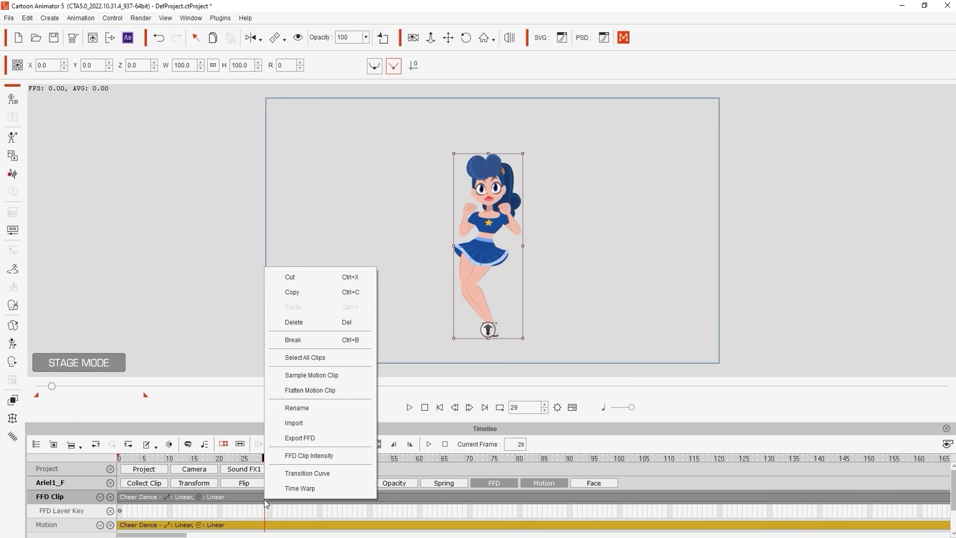
pyautogui.click(324, 324)
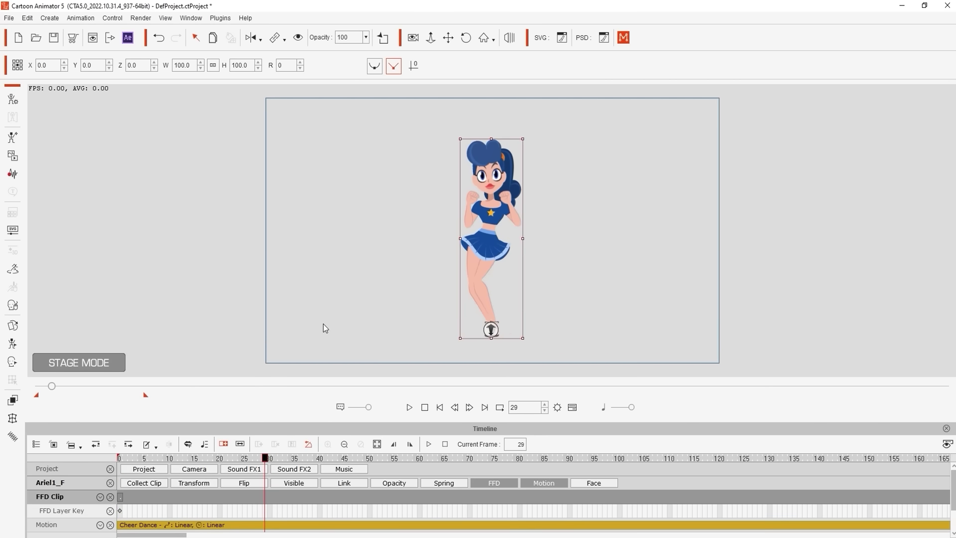
pyautogui.click(425, 407)
pyautogui.click(409, 407)
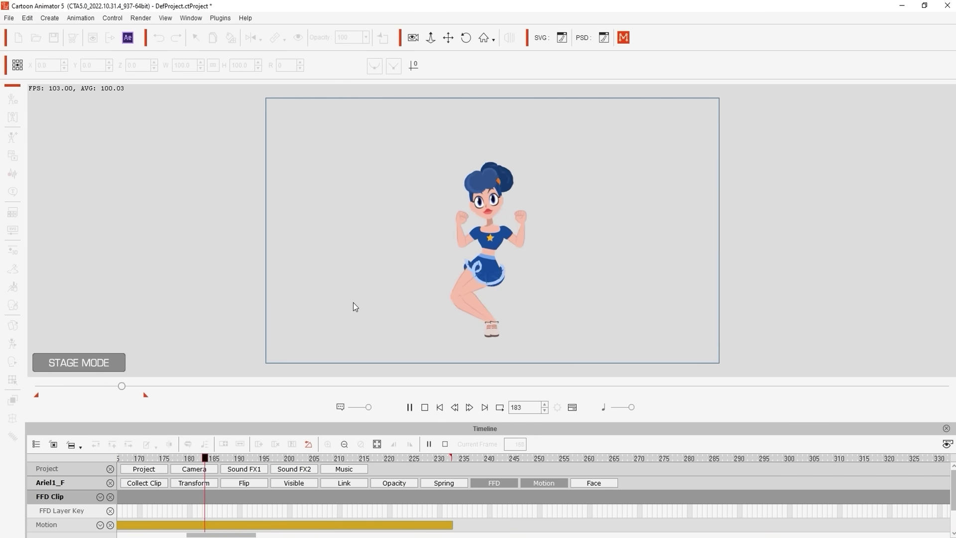
pyautogui.click(425, 407)
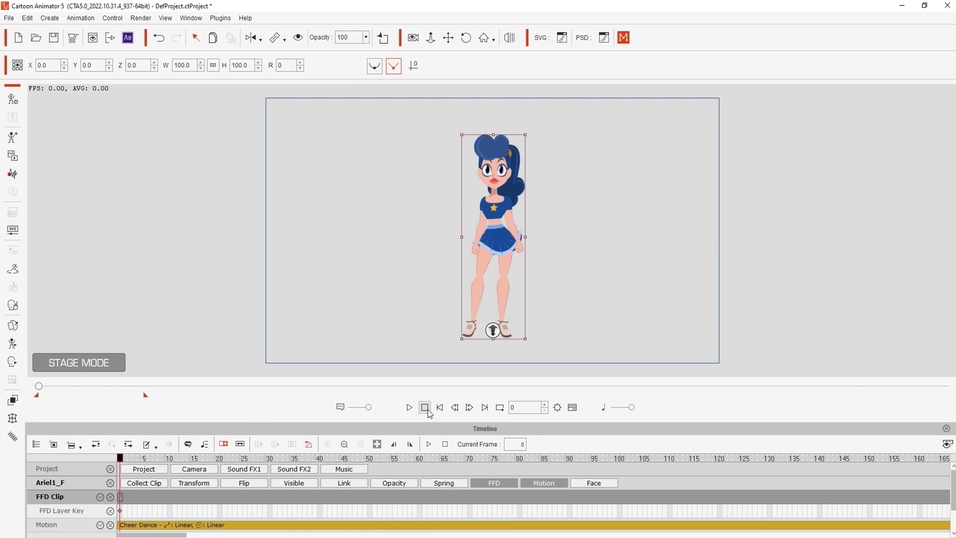
pyautogui.click(159, 37)
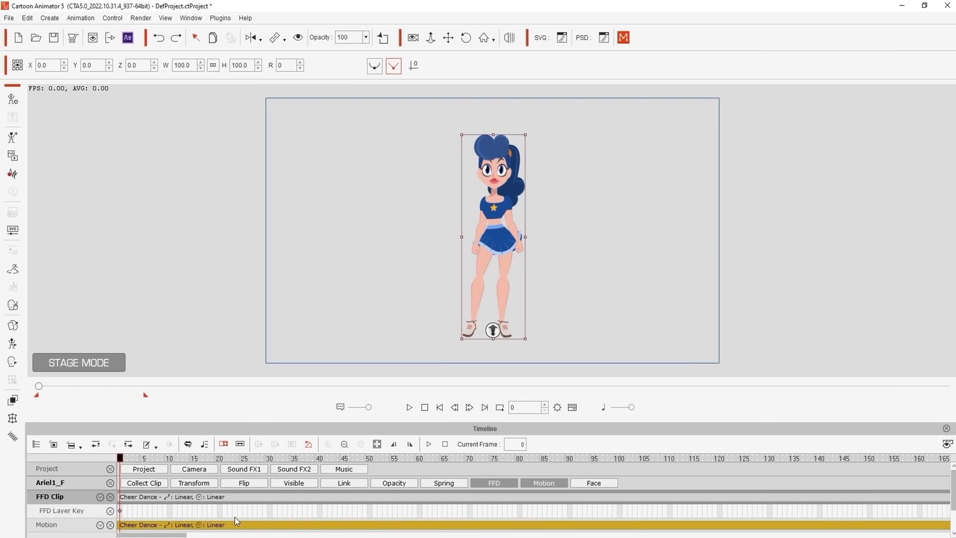
pyautogui.click(250, 498)
# Set the Cheer Dance FFD clip intensity to 1.50 and replay the dance from frame 0
pyautogui.rightClick(250, 497)
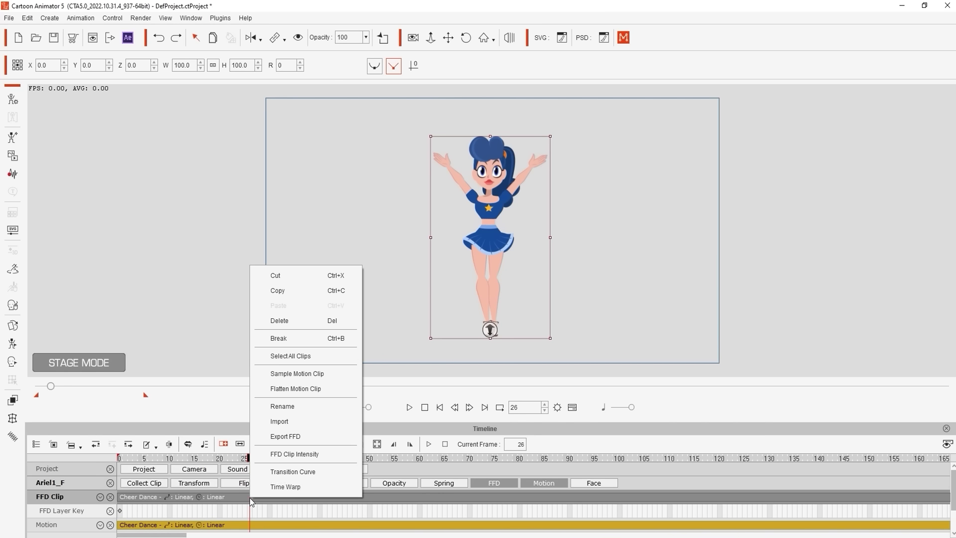
pyautogui.click(332, 455)
pyautogui.moveTo(472, 282); pyautogui.dragTo(360, 263)
pyautogui.moveTo(302, 282)
pyautogui.mouseDown()
pyautogui.moveTo(362, 281)
pyautogui.moveTo(306, 282)
pyautogui.mouseUp()
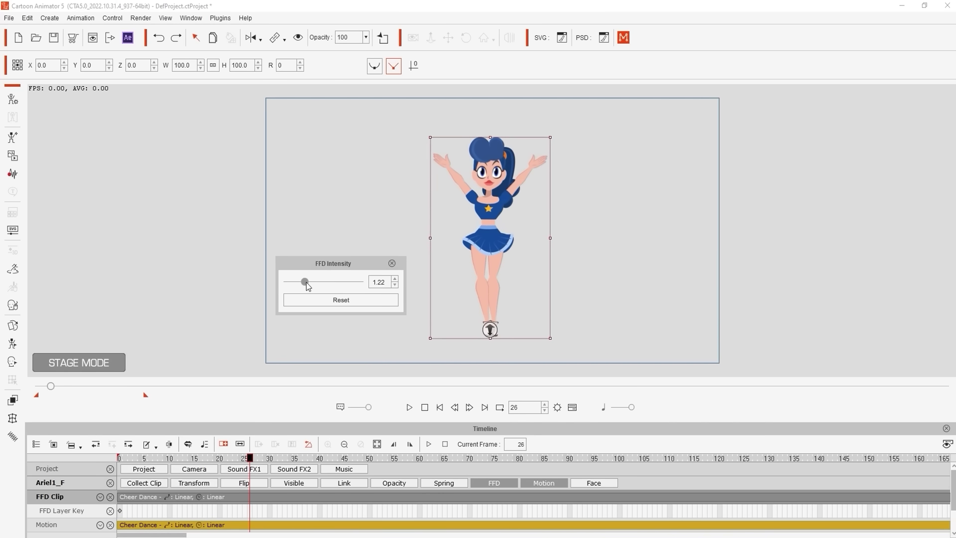
pyautogui.doubleClick(380, 283)
pyautogui.write('1.5')
pyautogui.press('Return')
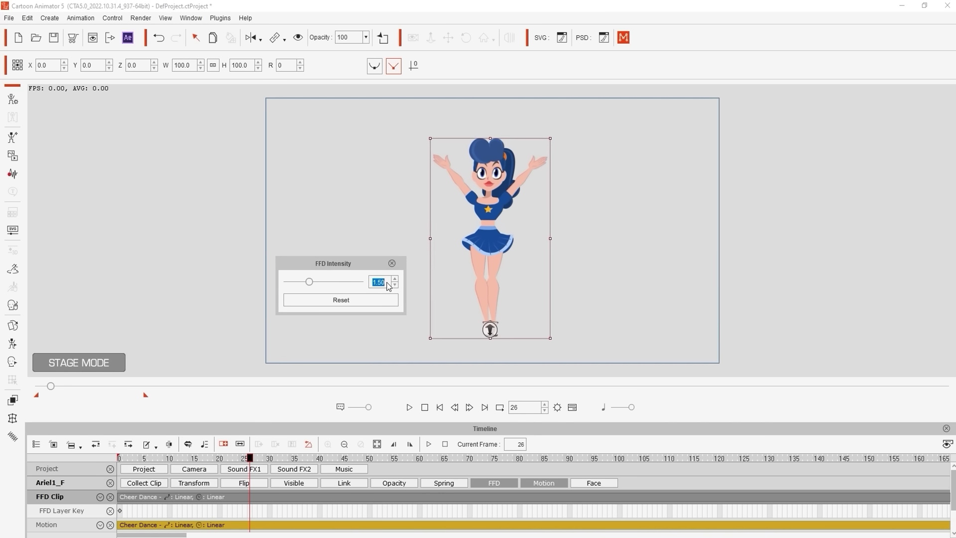
pyautogui.click(392, 263)
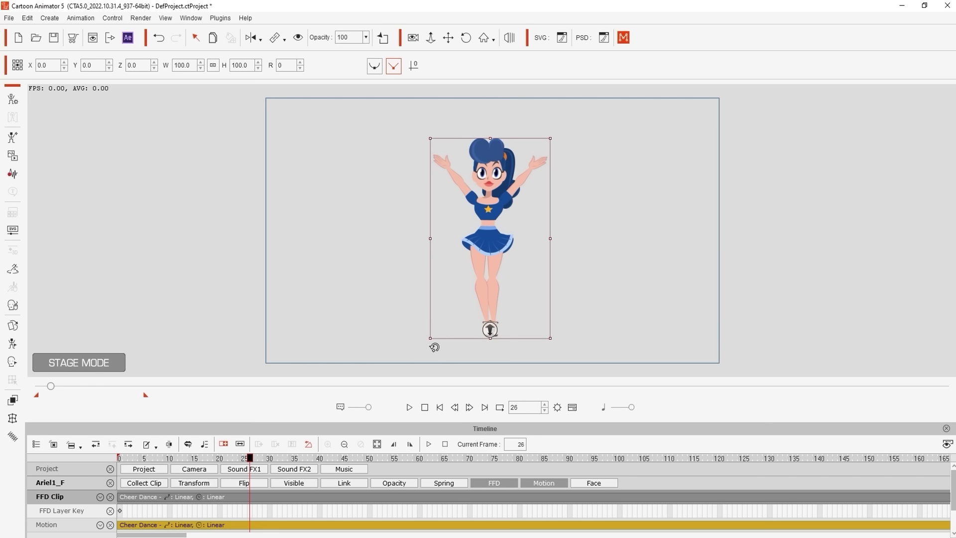
pyautogui.click(425, 407)
pyautogui.click(410, 407)
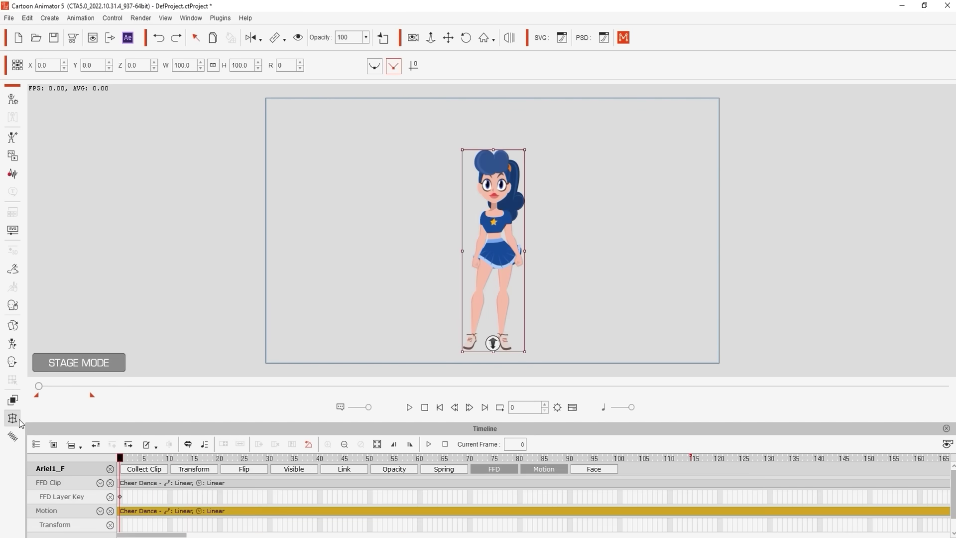
# Open the FFD Editor on the dancer with its bones hidden
pyautogui.click(12, 418)
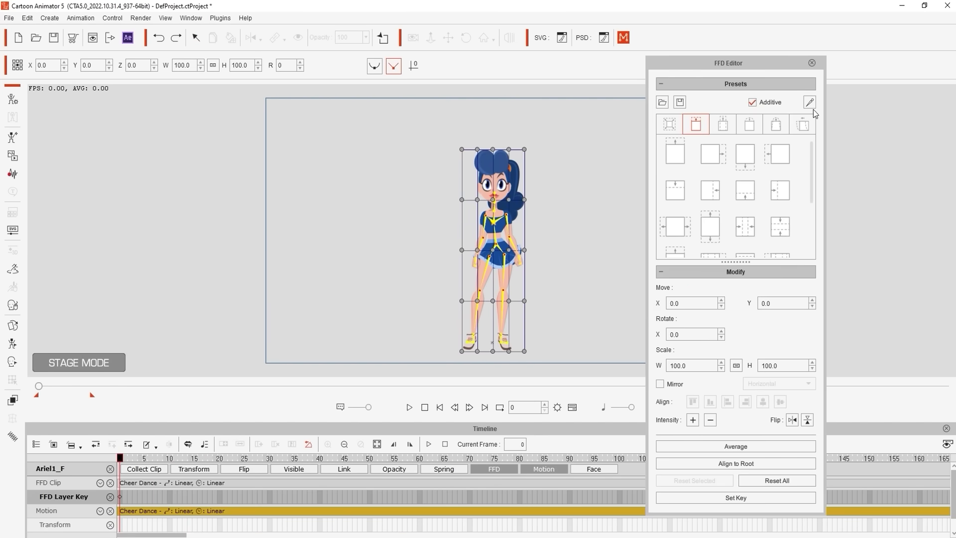
pyautogui.click(810, 103)
pyautogui.click(842, 84)
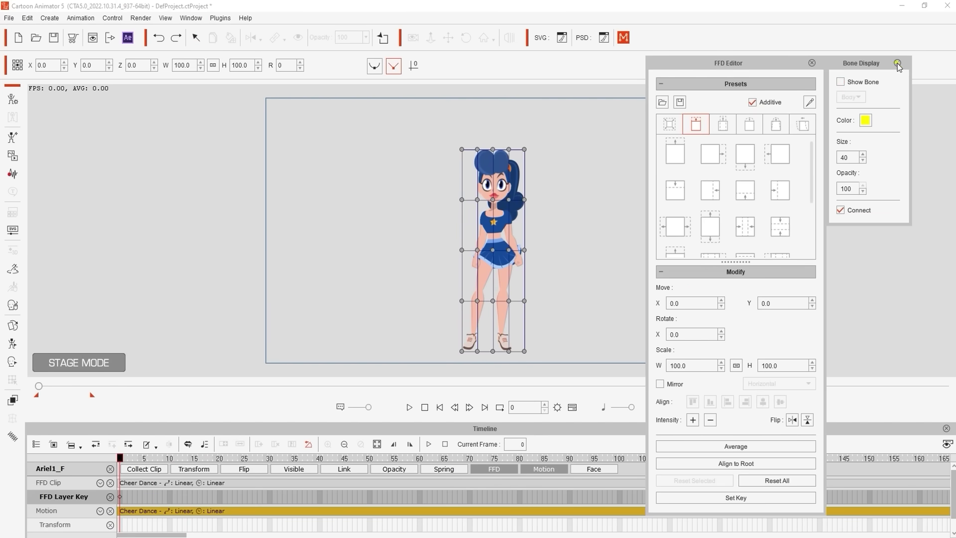
pyautogui.click(899, 67)
# Key intensified stretches at frames 18 and 42, with a lattice reset at 23
pyautogui.moveTo(121, 458); pyautogui.dragTo(212, 469)
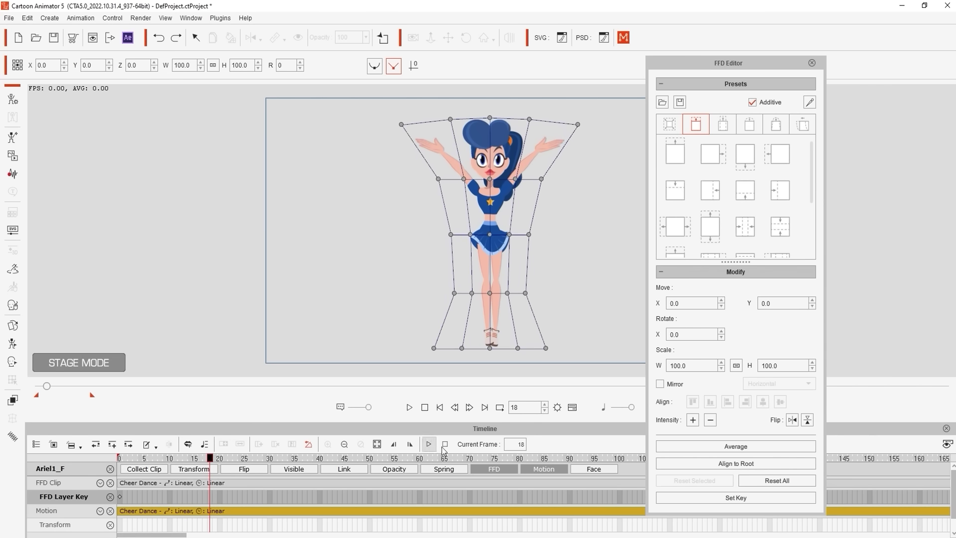
pyautogui.click(693, 420)
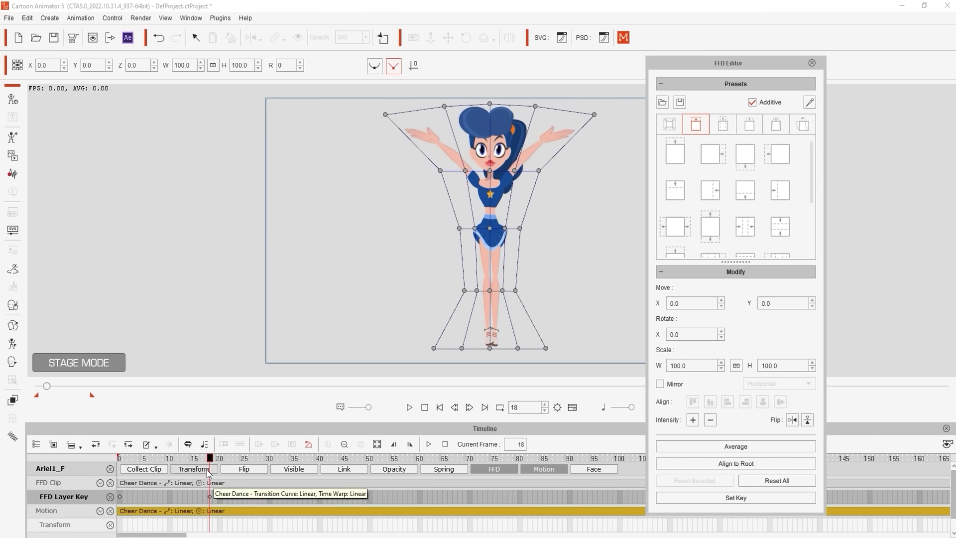
pyautogui.moveTo(211, 458); pyautogui.dragTo(234, 462)
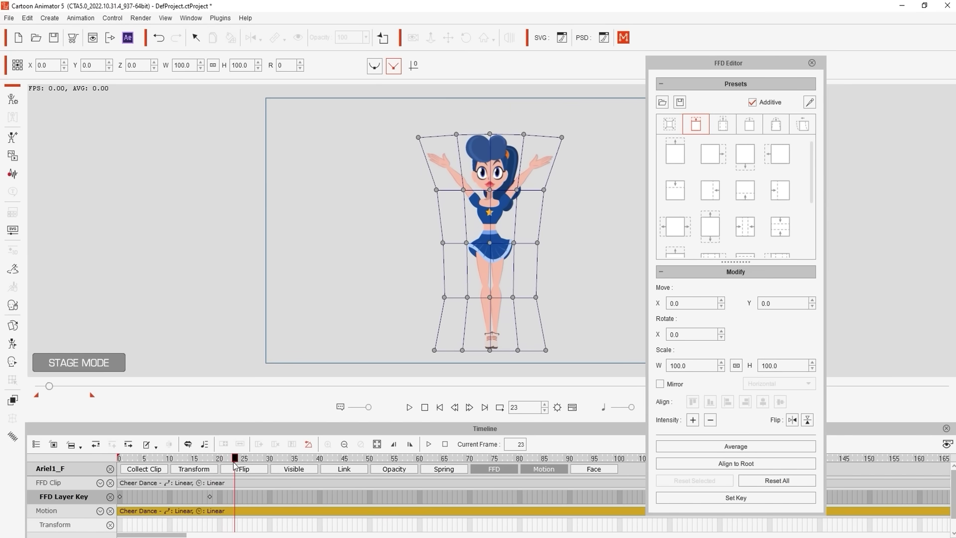
pyautogui.click(761, 484)
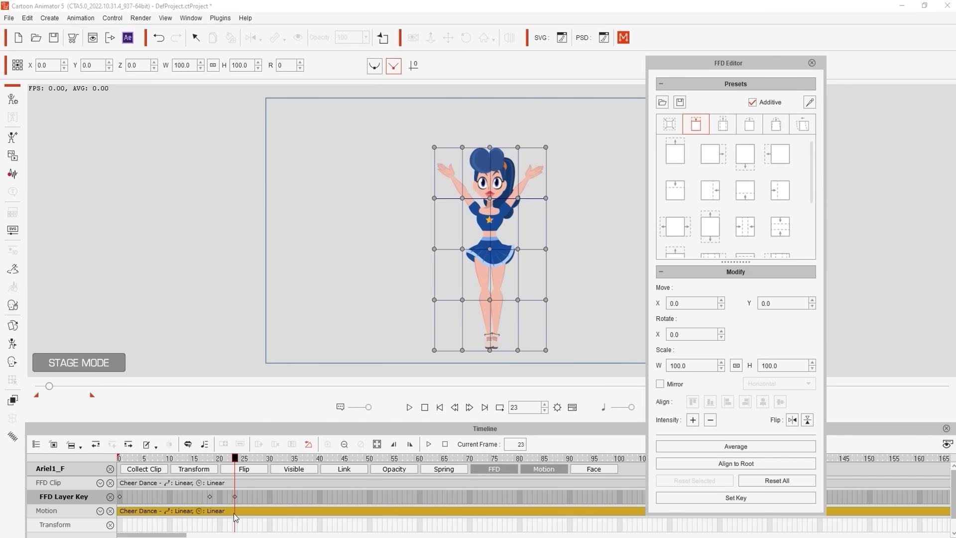
pyautogui.moveTo(236, 459)
pyautogui.mouseDown()
pyautogui.moveTo(337, 460)
pyautogui.moveTo(327, 460)
pyautogui.mouseUp()
pyautogui.click(692, 420)
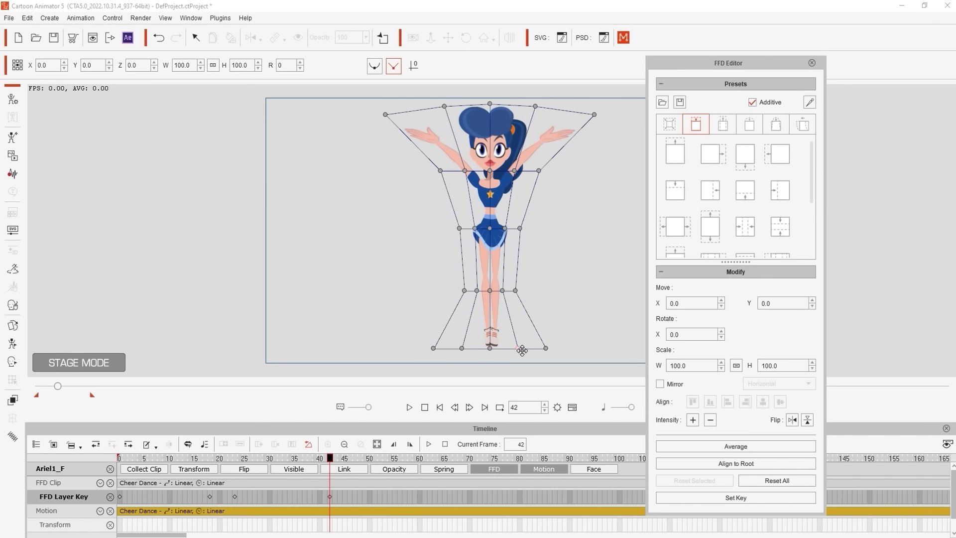
# Key lattice resets at frames 47 and 71 around an intensified stretch at 66
pyautogui.moveTo(331, 458); pyautogui.dragTo(355, 458)
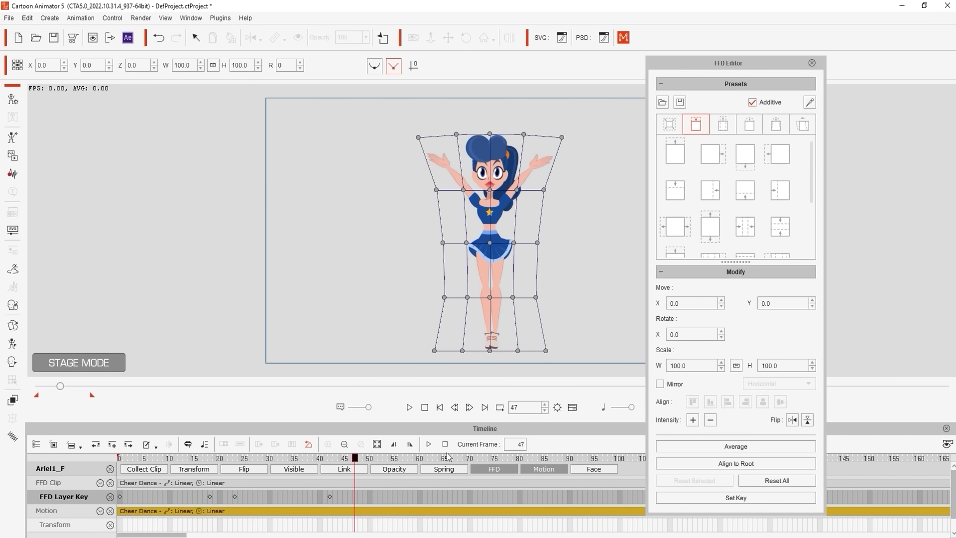
pyautogui.click(777, 481)
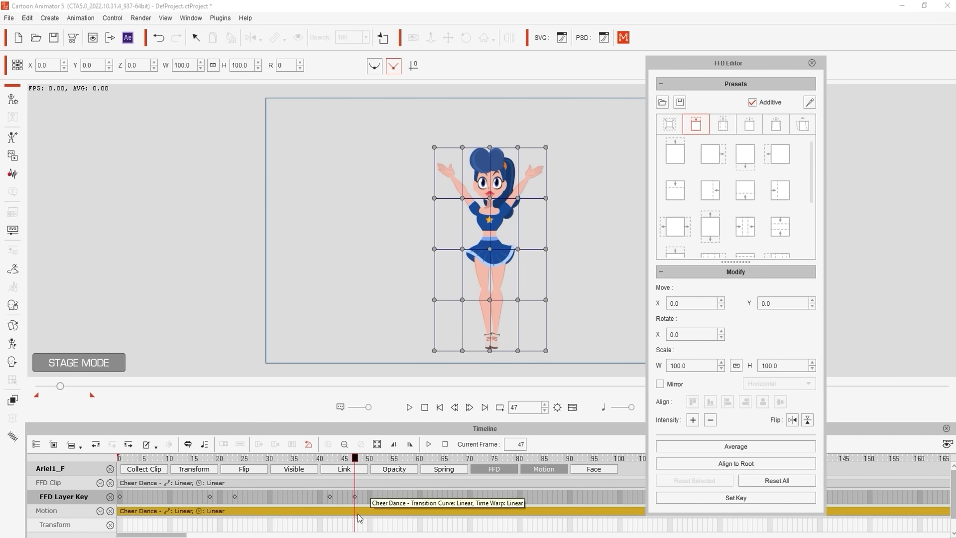
pyautogui.moveTo(356, 458); pyautogui.dragTo(449, 457)
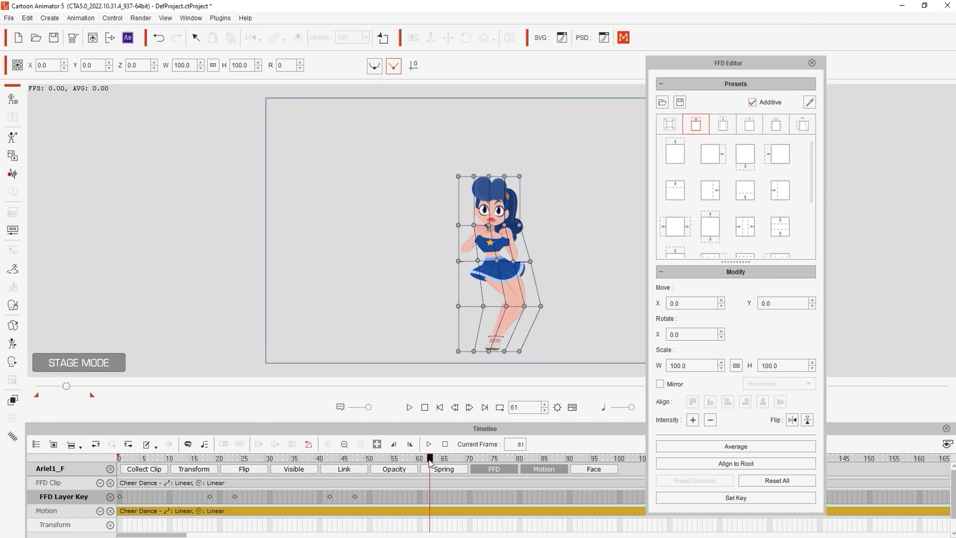
pyautogui.click(692, 420)
pyautogui.moveTo(449, 458); pyautogui.dragTo(475, 457)
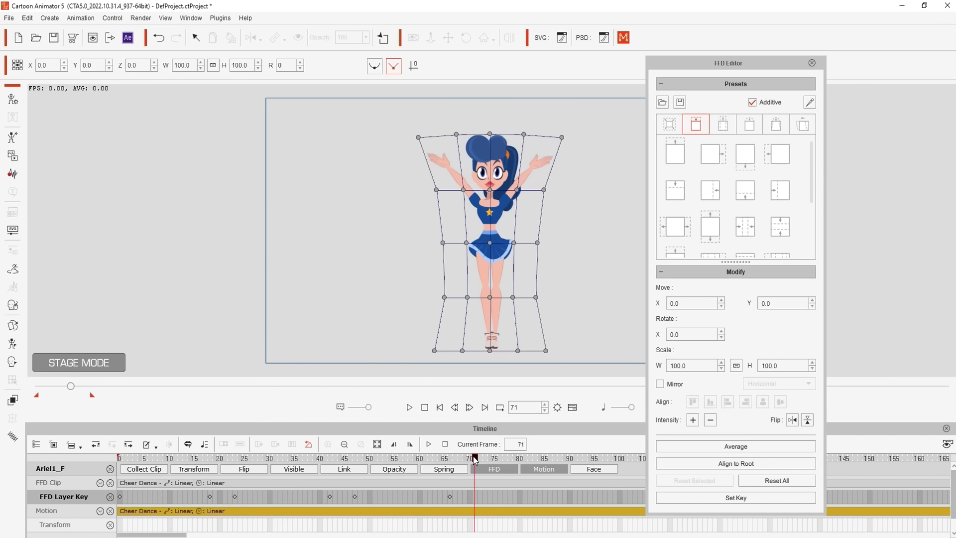
pyautogui.click(778, 481)
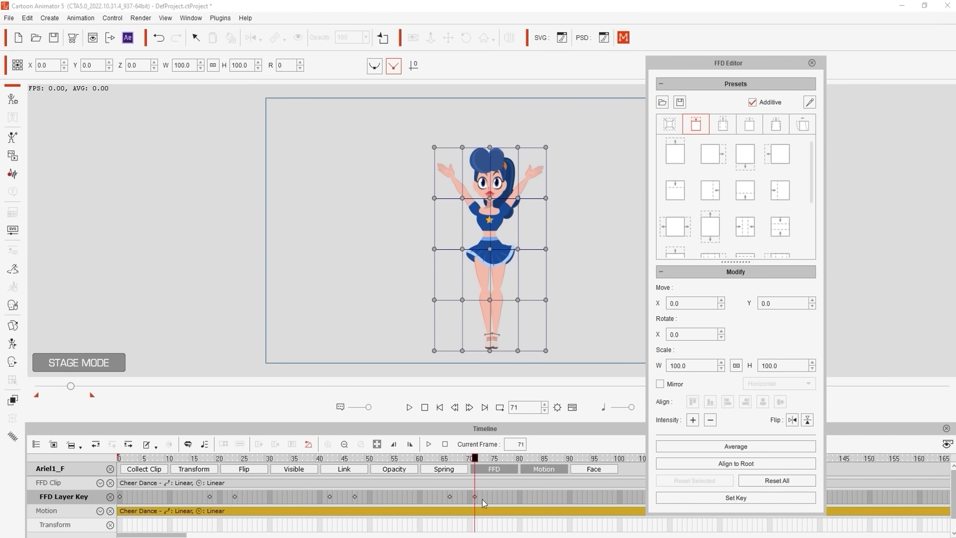
# Close the FFD Editor and replay the dance from frame 0 to review the keys
pyautogui.click(590, 458)
pyautogui.click(812, 62)
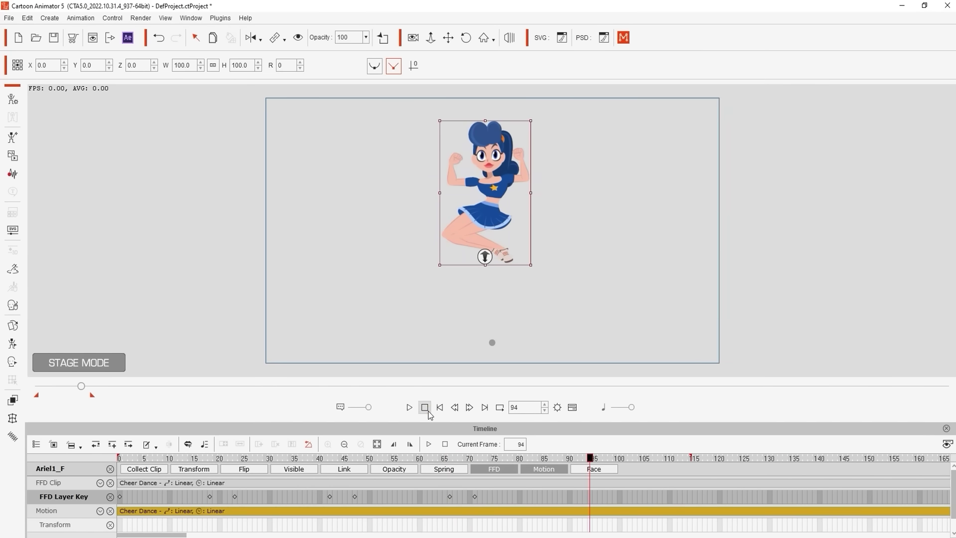
pyautogui.click(425, 407)
pyautogui.click(408, 407)
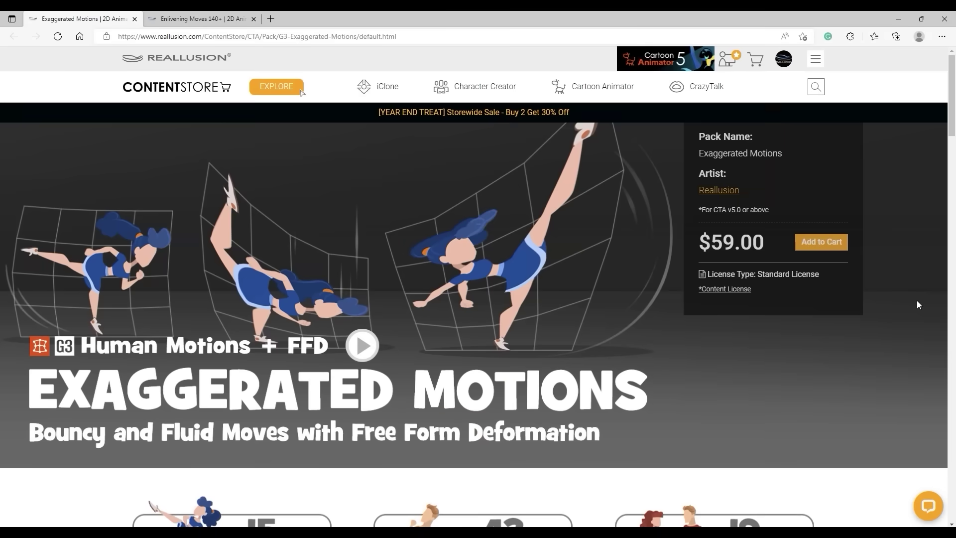
pyautogui.scroll(-4, 917, 300)
pyautogui.scroll(-2, 917, 301)
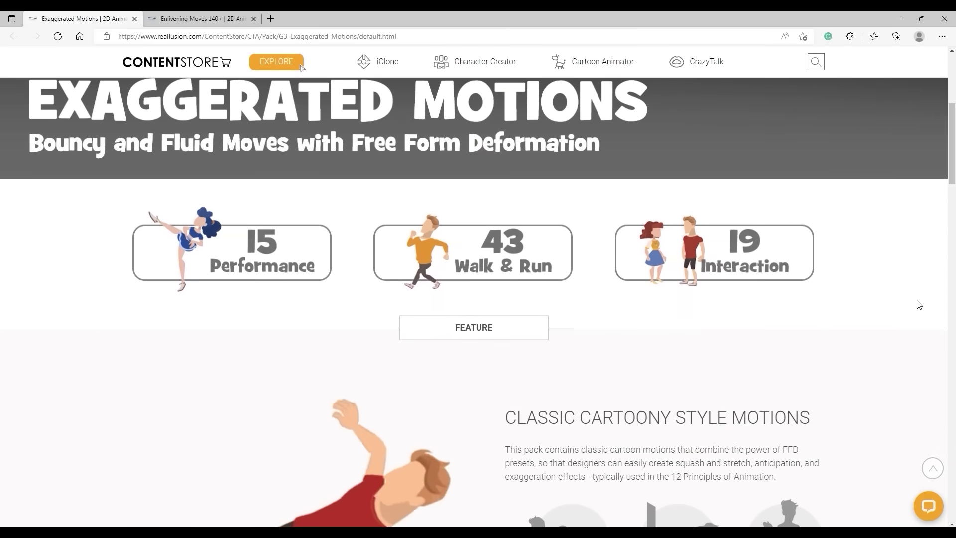
pyautogui.scroll(-4, 919, 305)
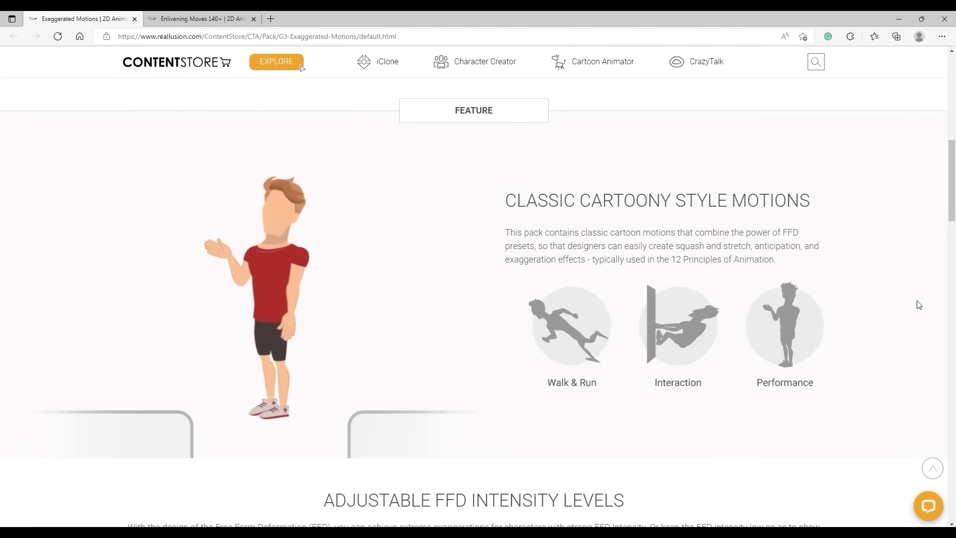
pyautogui.scroll(-2, 918, 304)
pyautogui.scroll(-4, 919, 305)
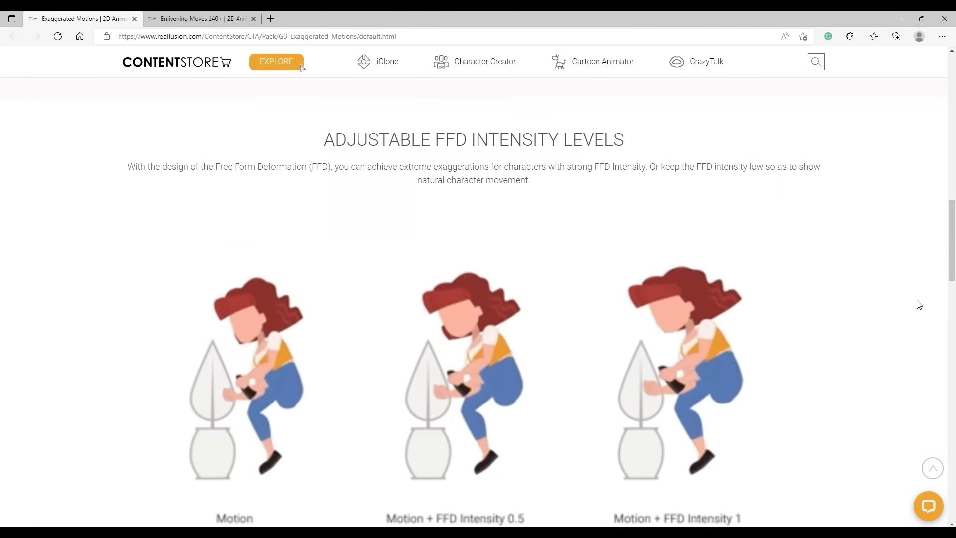
pyautogui.scroll(-2, 919, 304)
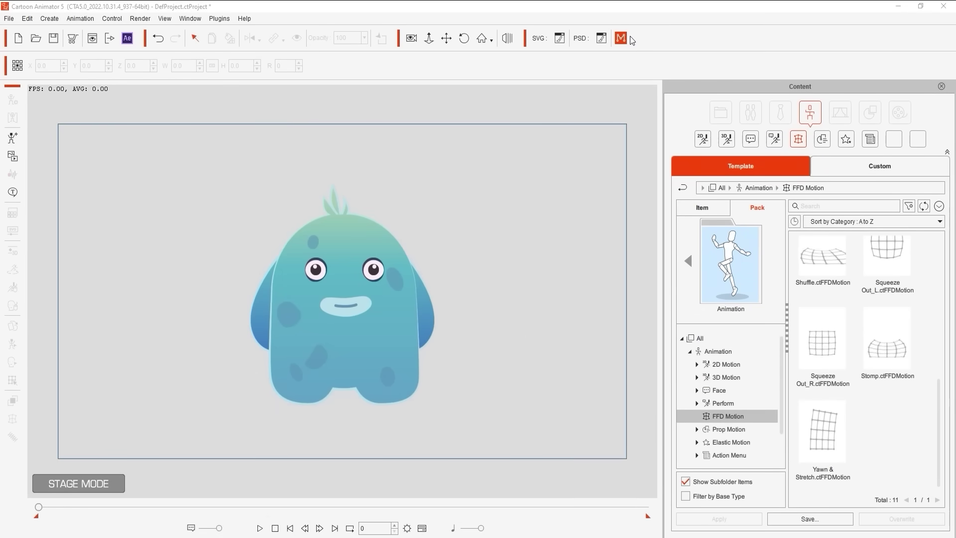
# Try Squeeze Out_R, Yawn & Stretch and Stomp on the monster, then stop playback
pyautogui.moveTo(822, 347); pyautogui.dragTo(387, 337)
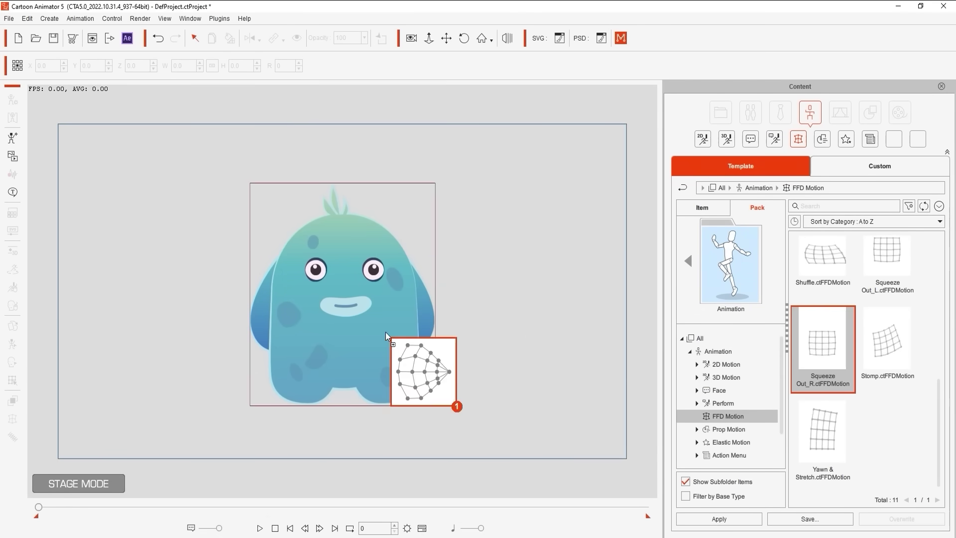
pyautogui.moveTo(821, 437); pyautogui.dragTo(572, 389)
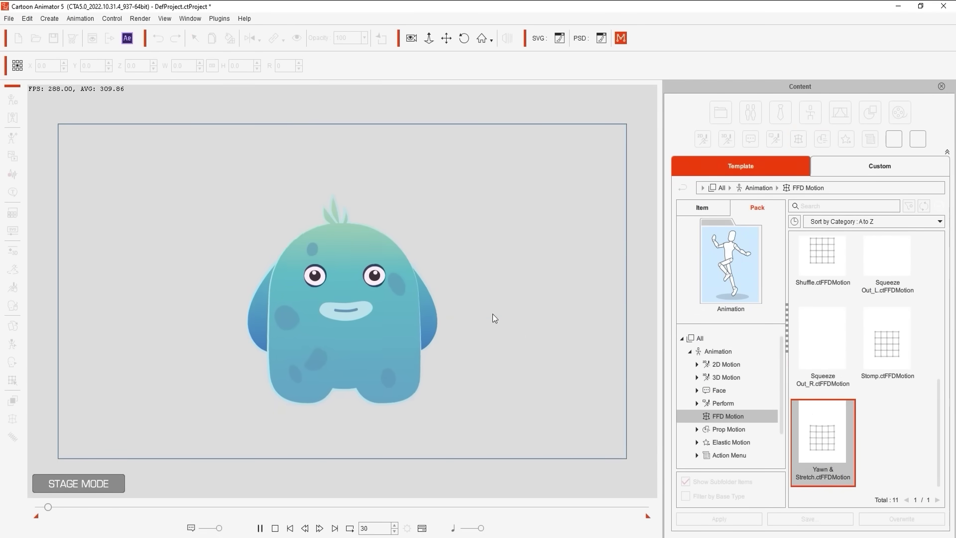
pyautogui.click(887, 347)
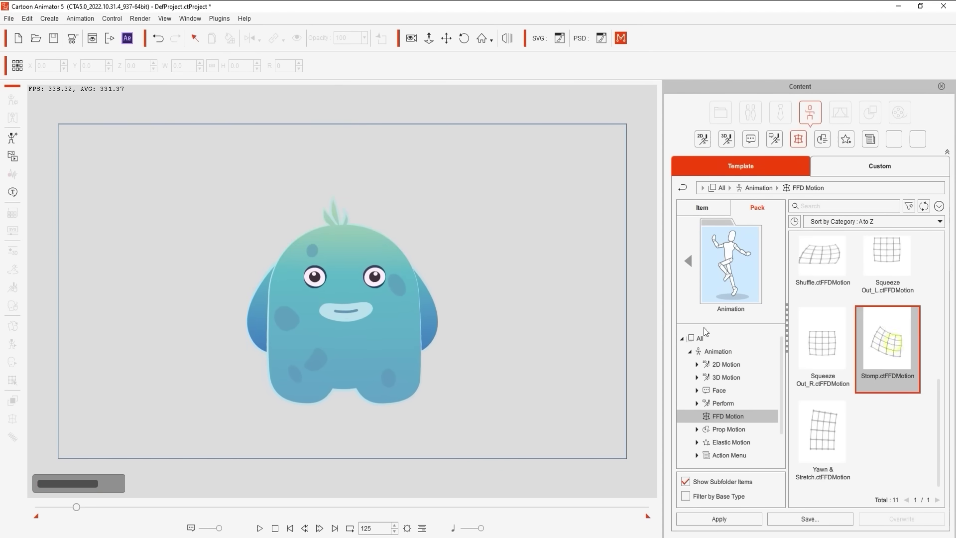
pyautogui.moveTo(888, 344); pyautogui.dragTo(524, 314)
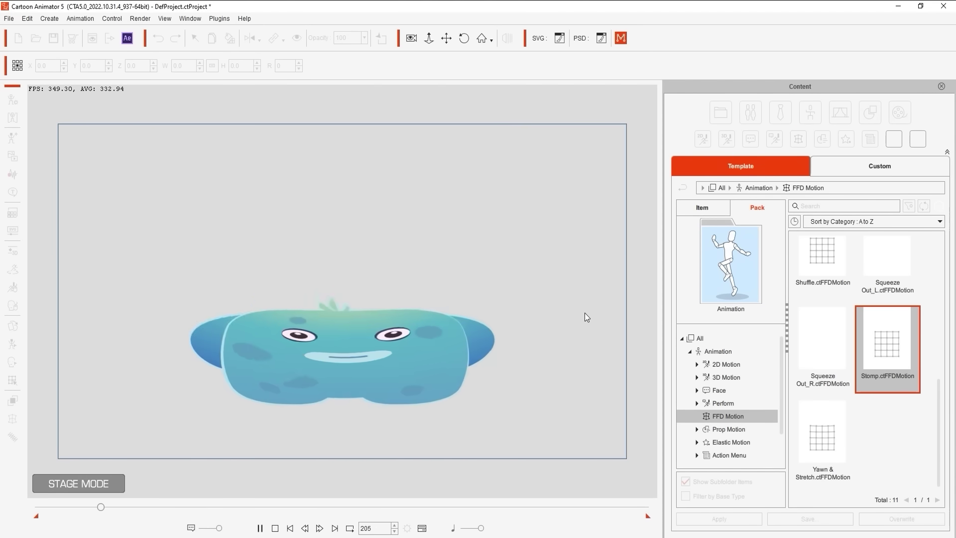
pyautogui.click(274, 528)
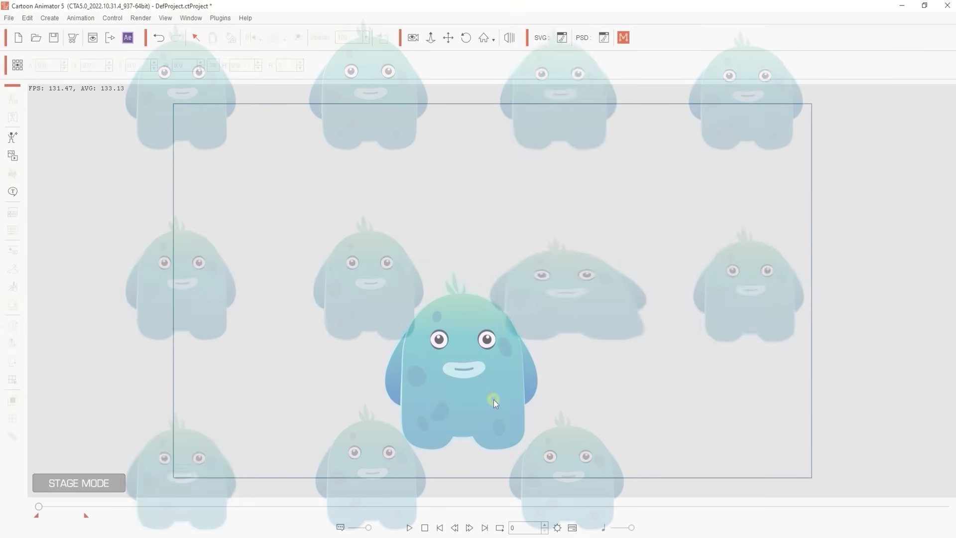
# Select the monster, show the Timeline, and play its animation
pyautogui.click(494, 400)
pyautogui.click(192, 19)
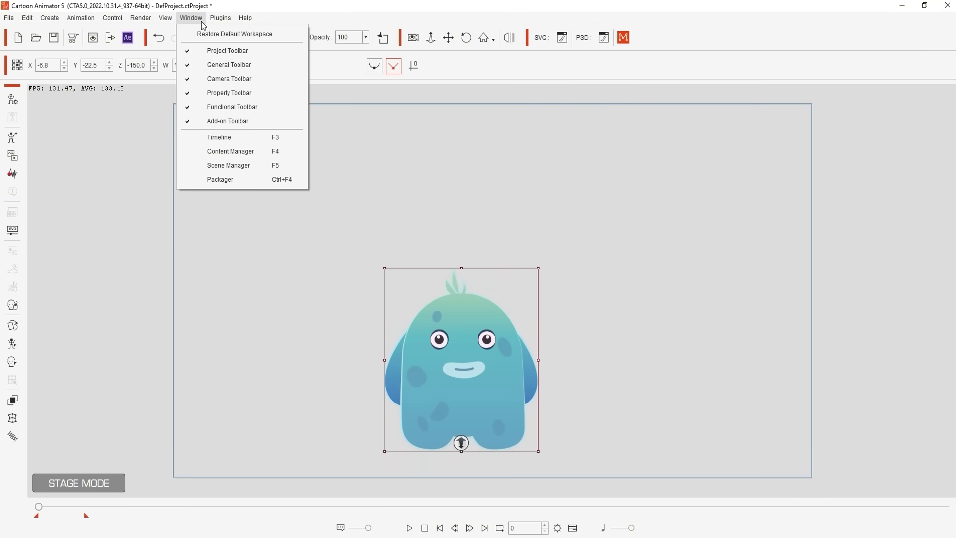
pyautogui.click(237, 137)
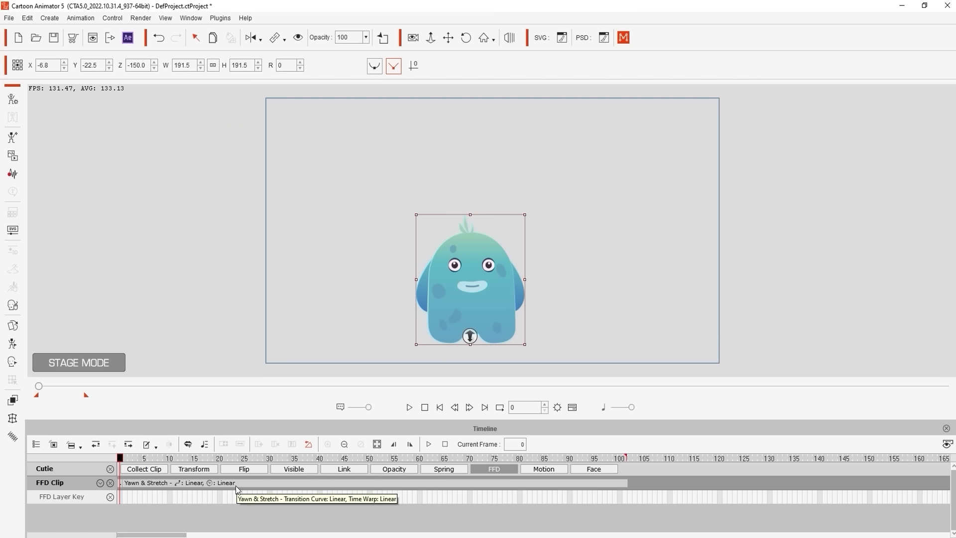
pyautogui.click(408, 407)
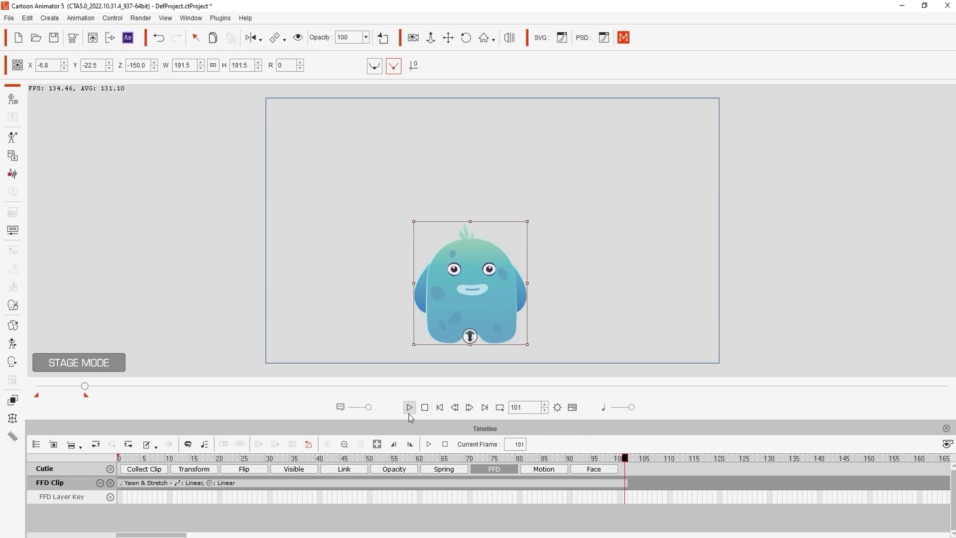
# Open the FFD Editor with bones hidden, then deform and reset the lattice at frame 16
pyautogui.click(13, 419)
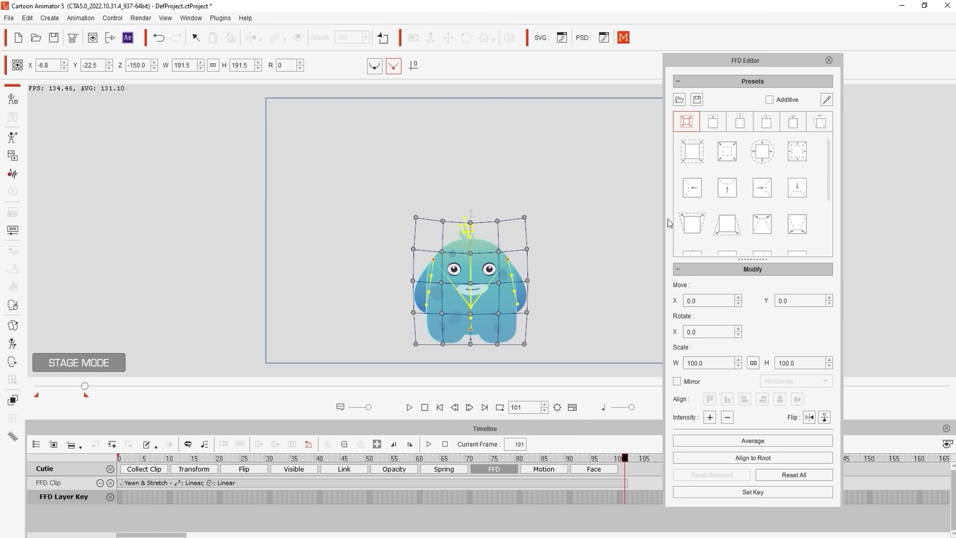
pyautogui.click(826, 100)
pyautogui.click(912, 63)
pyautogui.moveTo(143, 458); pyautogui.dragTo(201, 459)
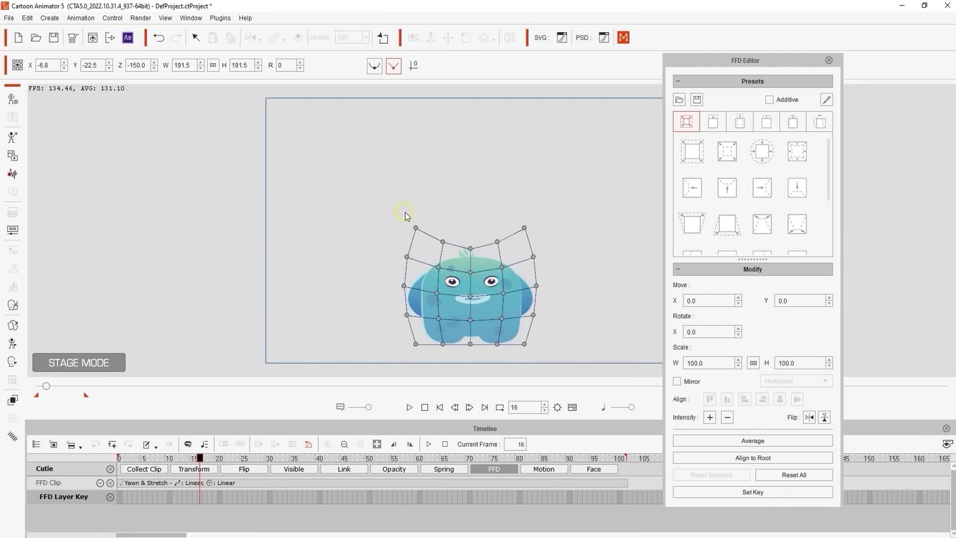
pyautogui.moveTo(471, 244)
pyautogui.mouseDown()
pyautogui.moveTo(472, 257)
pyautogui.moveTo(410, 241)
pyautogui.mouseUp()
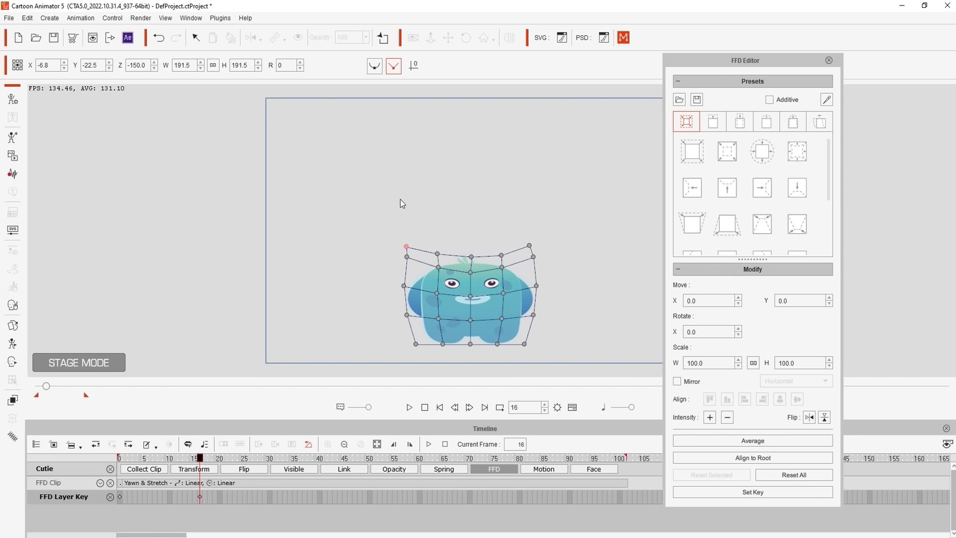
pyautogui.click(775, 474)
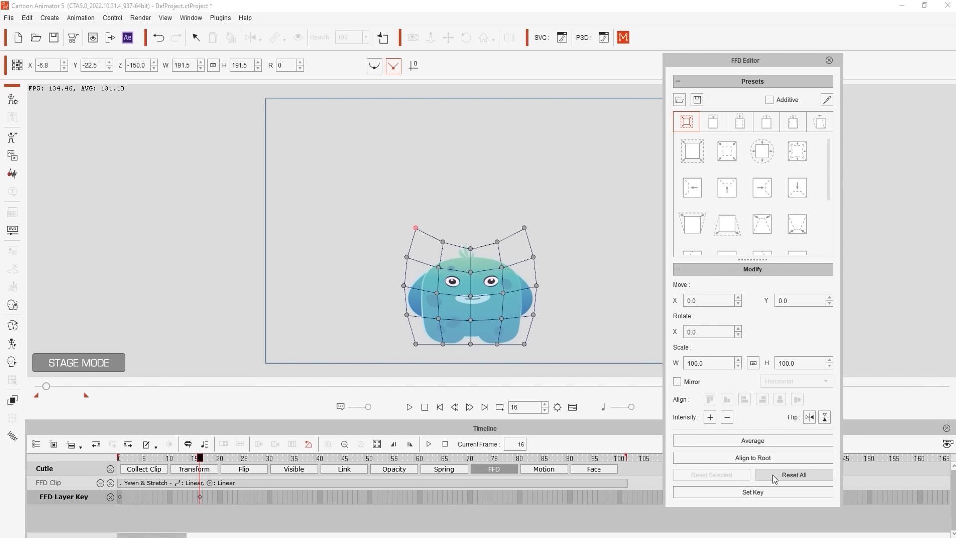
# Apply two additive squash presets at frame 16 and clear the lattice at frame 21
pyautogui.click(792, 122)
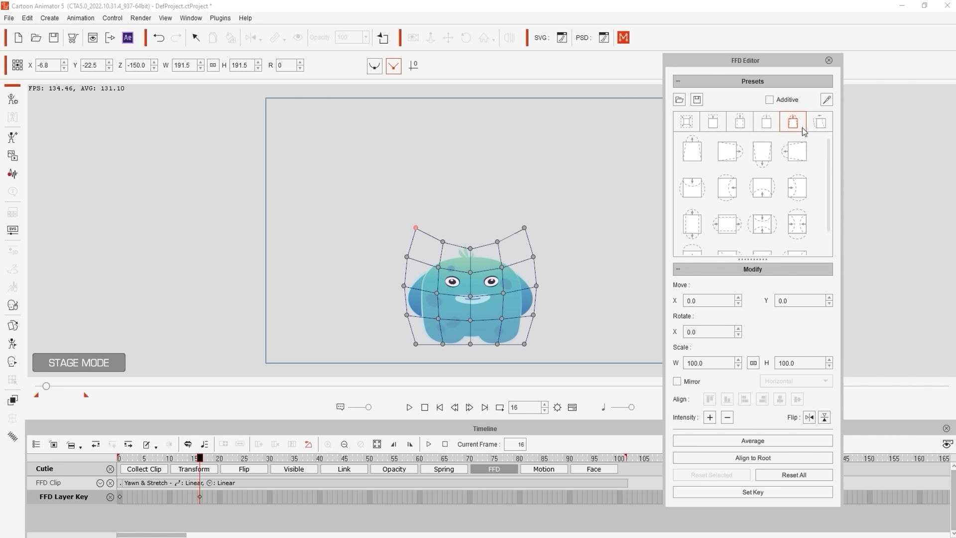
pyautogui.click(703, 197)
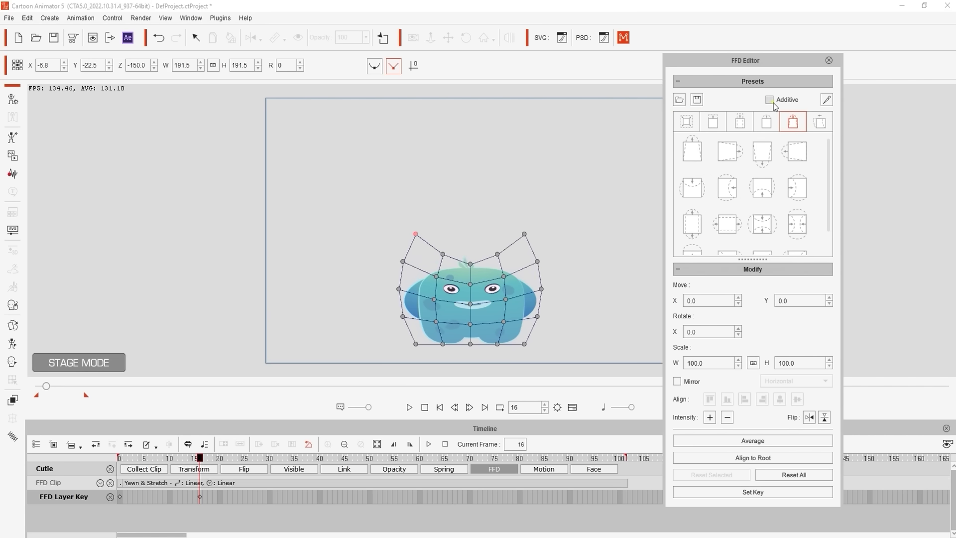
pyautogui.click(703, 190)
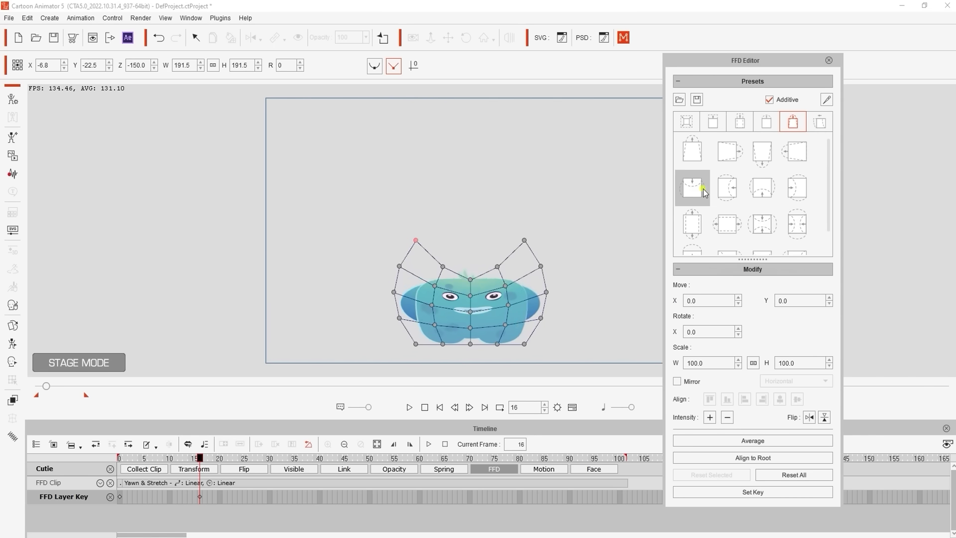
pyautogui.moveTo(200, 457); pyautogui.dragTo(221, 454)
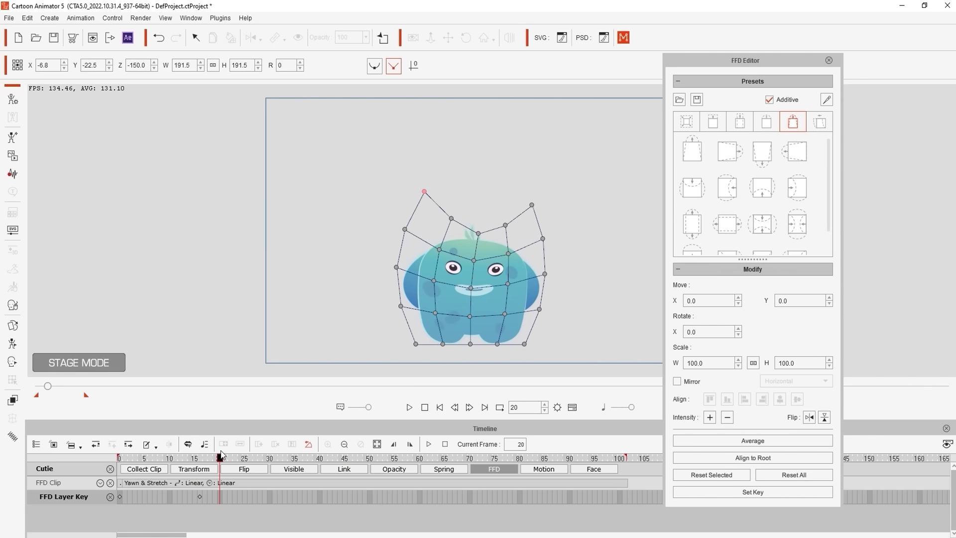
pyautogui.click(794, 475)
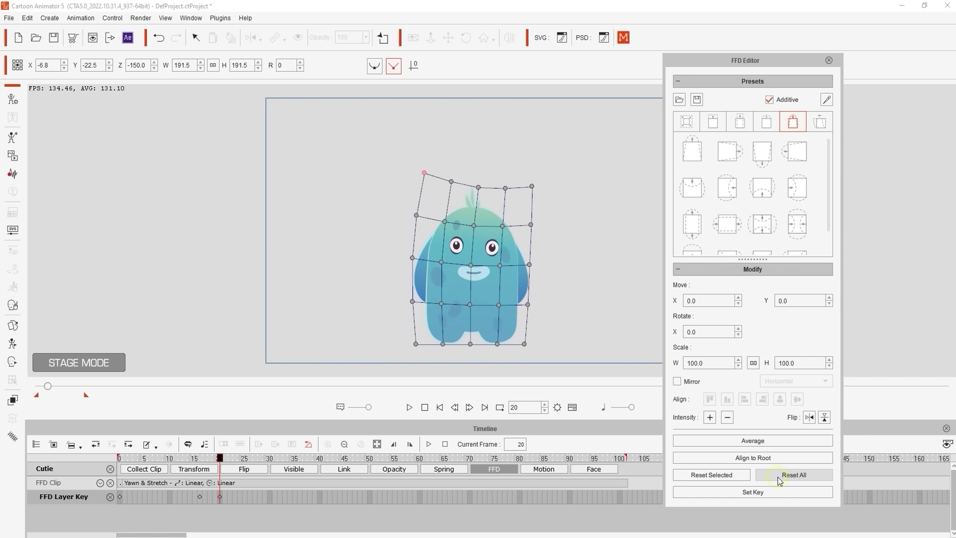
pyautogui.moveTo(220, 458); pyautogui.dragTo(226, 458)
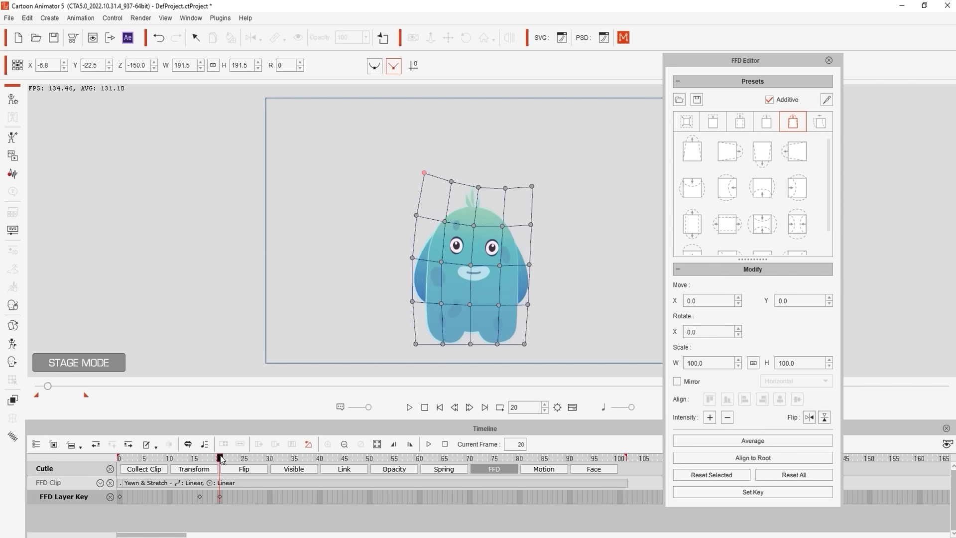
# Stretch the creature at frame 21, squash it at frame 97, and reset at frame 101
pyautogui.click(739, 122)
pyautogui.click(692, 152)
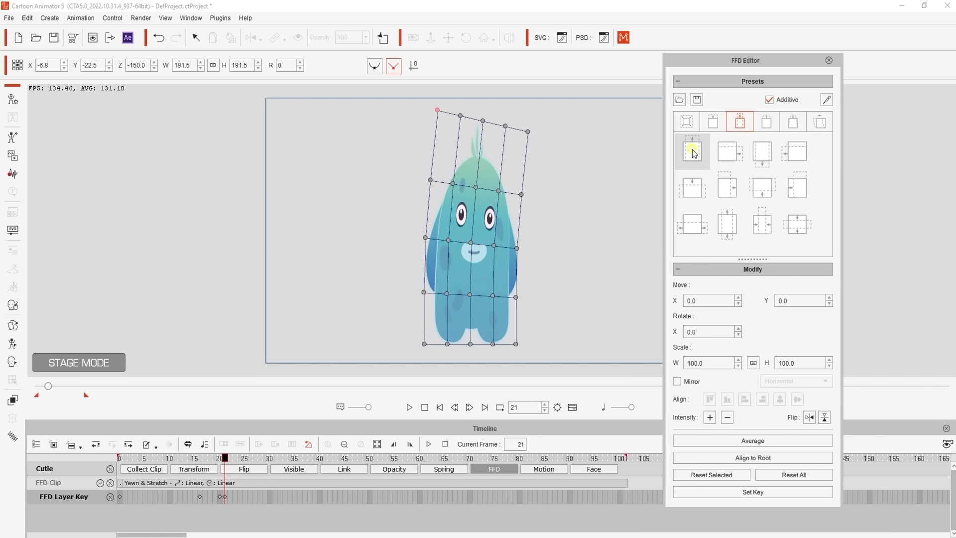
pyautogui.moveTo(225, 457); pyautogui.dragTo(608, 457)
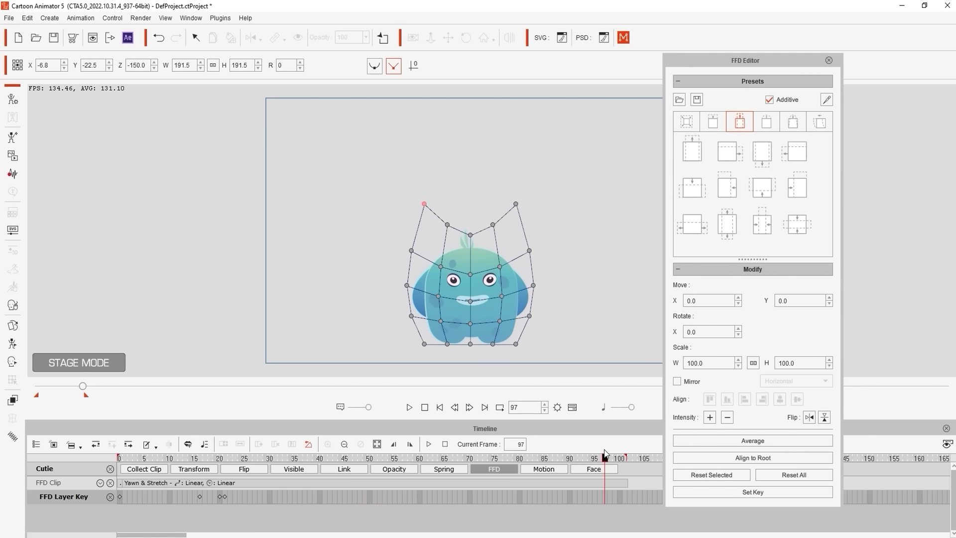
pyautogui.click(793, 475)
pyautogui.click(792, 122)
pyautogui.click(699, 192)
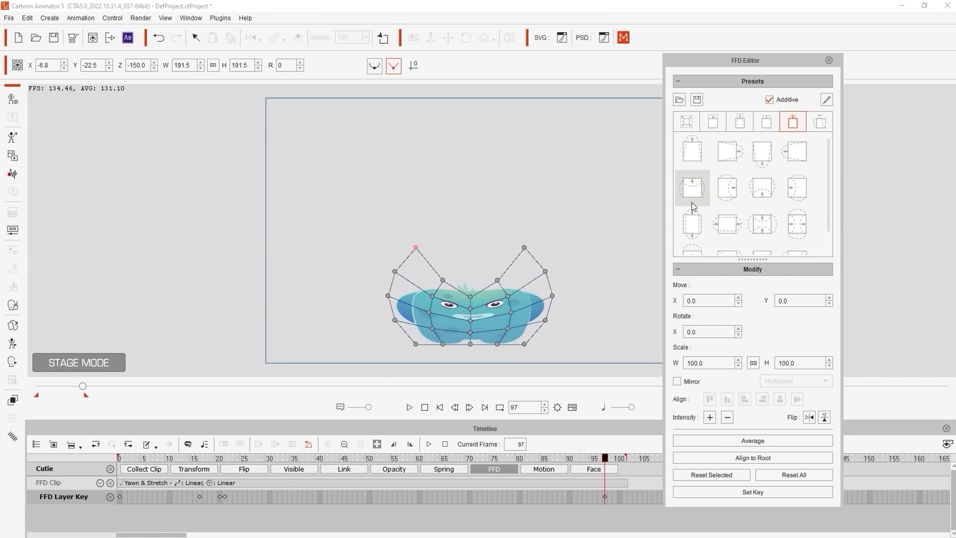
pyautogui.moveTo(605, 457); pyautogui.dragTo(625, 457)
pyautogui.click(793, 474)
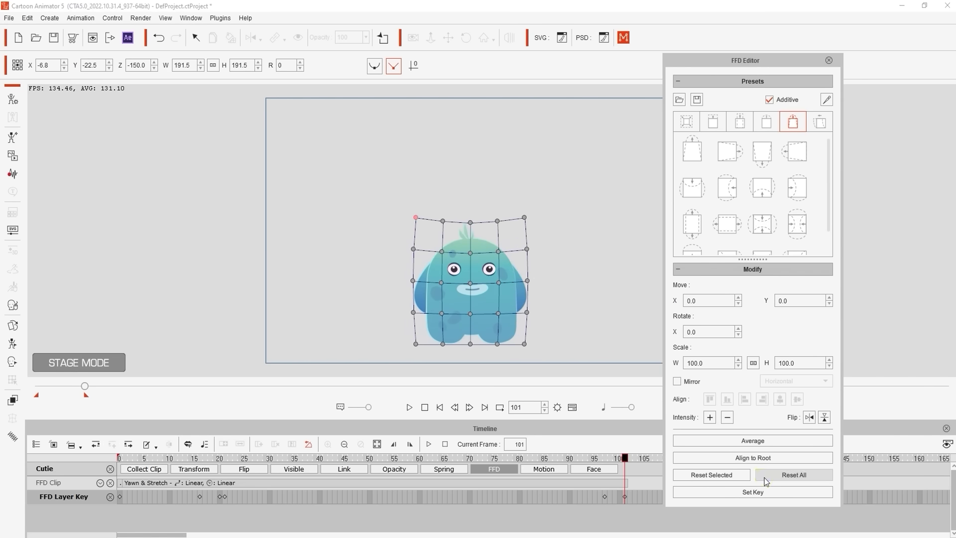
# Close the FFD Editor, deselect the creature, and play the animation
pyautogui.click(829, 60)
pyautogui.click(128, 327)
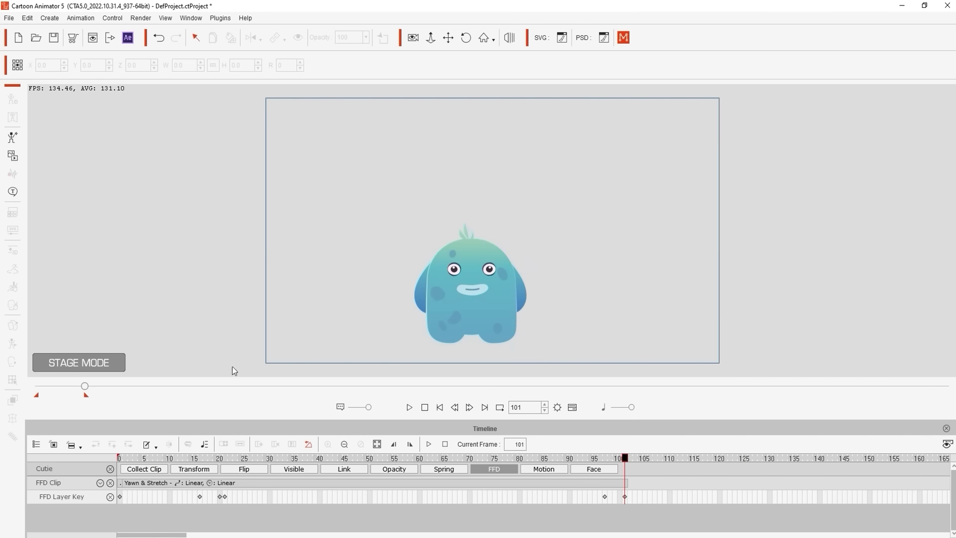
pyautogui.click(409, 407)
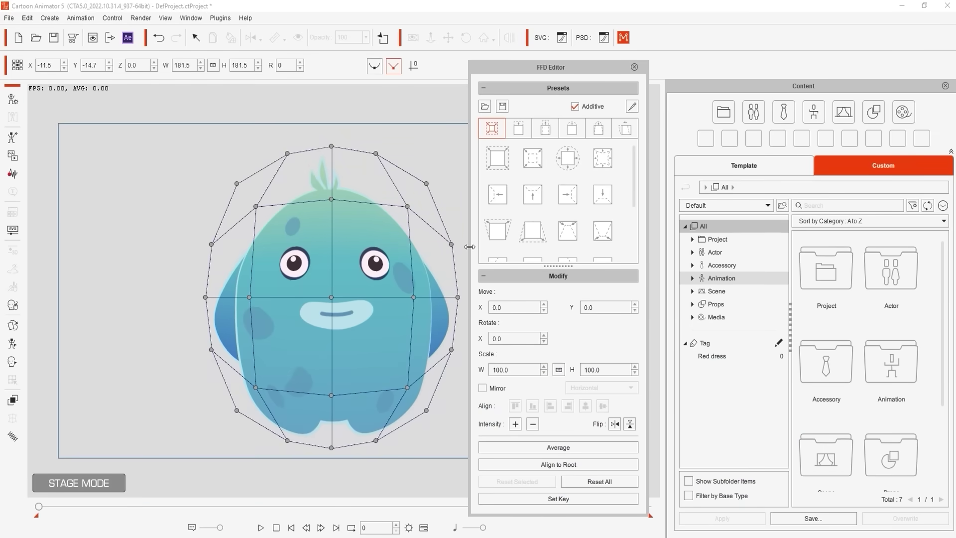
# Save the creature's animation as 'FFD Motion' in Custom > Animation > FFD Motion
pyautogui.click(693, 278)
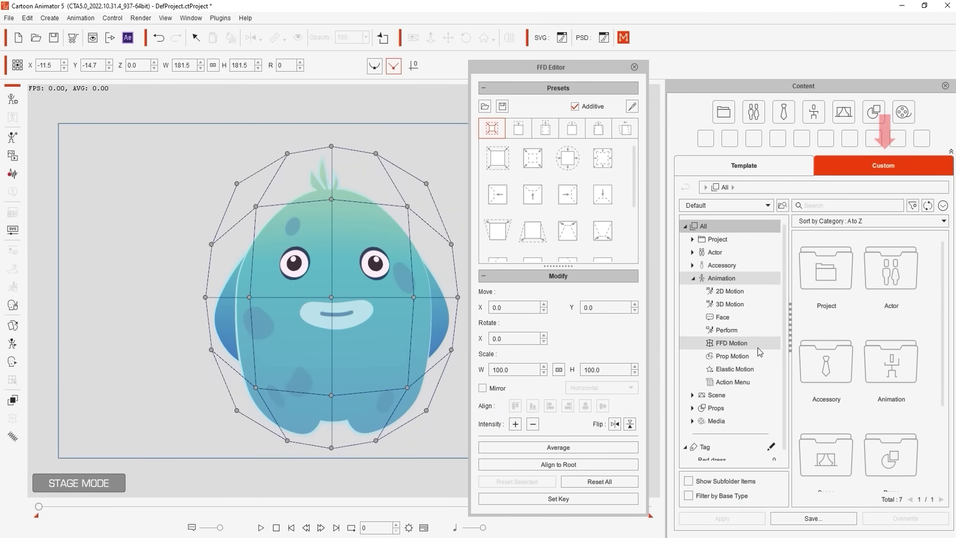
pyautogui.click(732, 343)
pyautogui.click(814, 519)
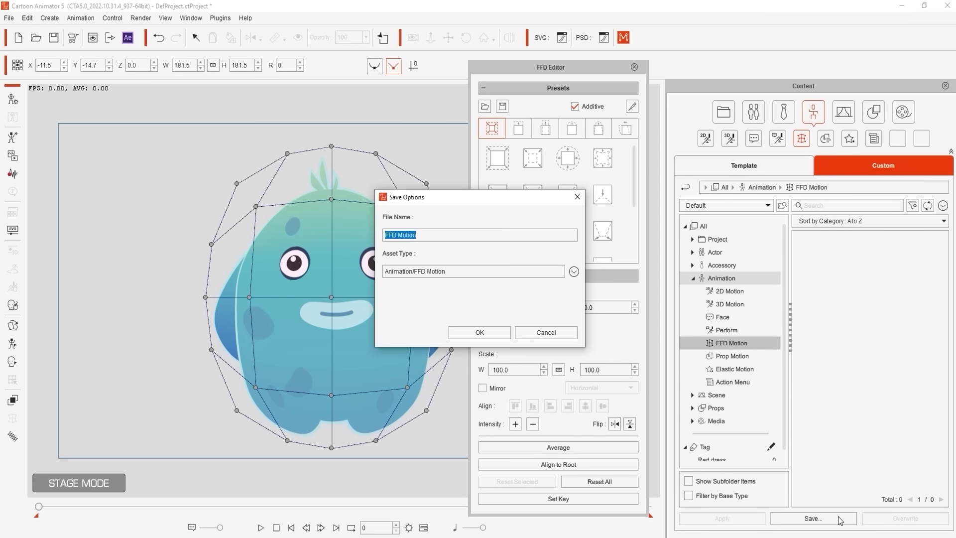
pyautogui.click(470, 333)
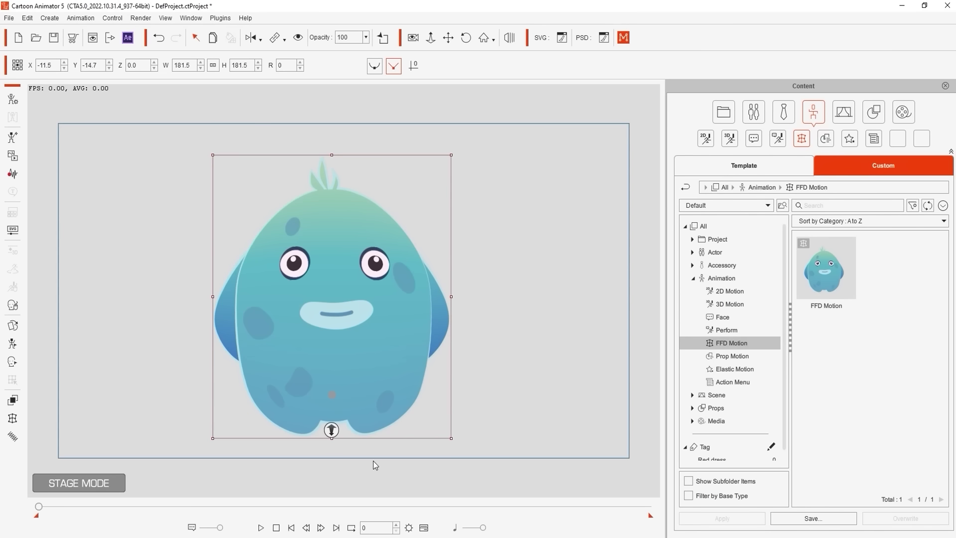
# Show the FFD lattice and hide the creature's bones
pyautogui.click(13, 419)
pyautogui.click(632, 106)
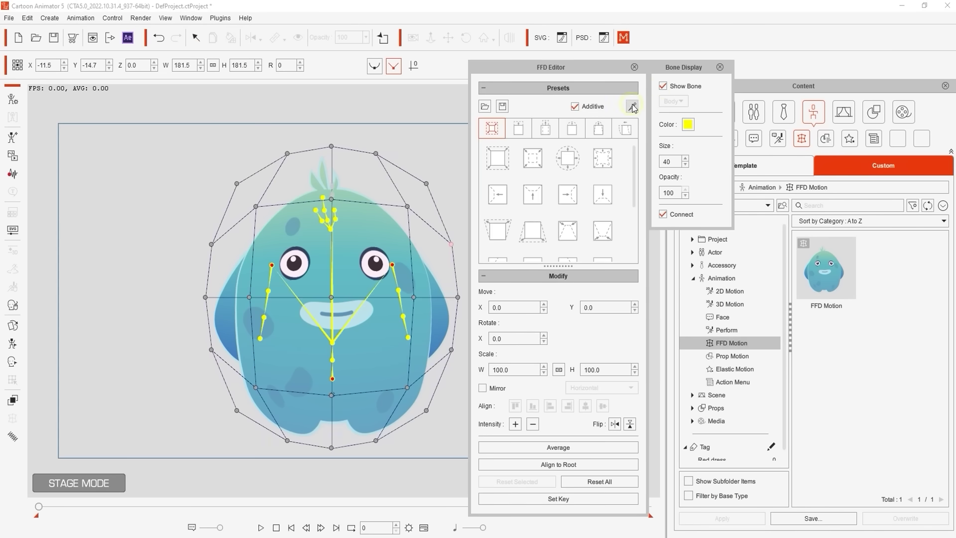
pyautogui.click(662, 87)
pyautogui.click(720, 67)
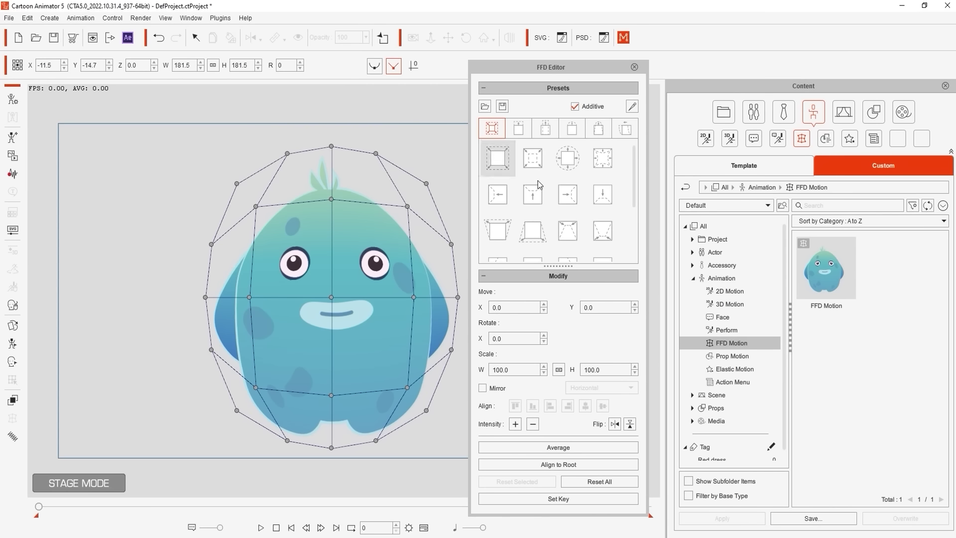
# Disable Quick thumbnail generation, then save the motion as 'FFD Motion(1)'
pyautogui.click(943, 205)
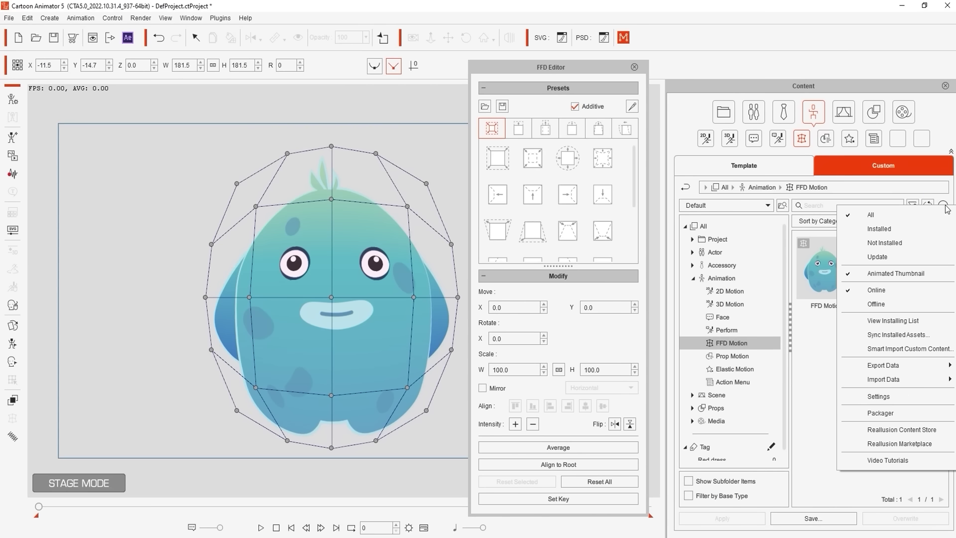
pyautogui.click(901, 396)
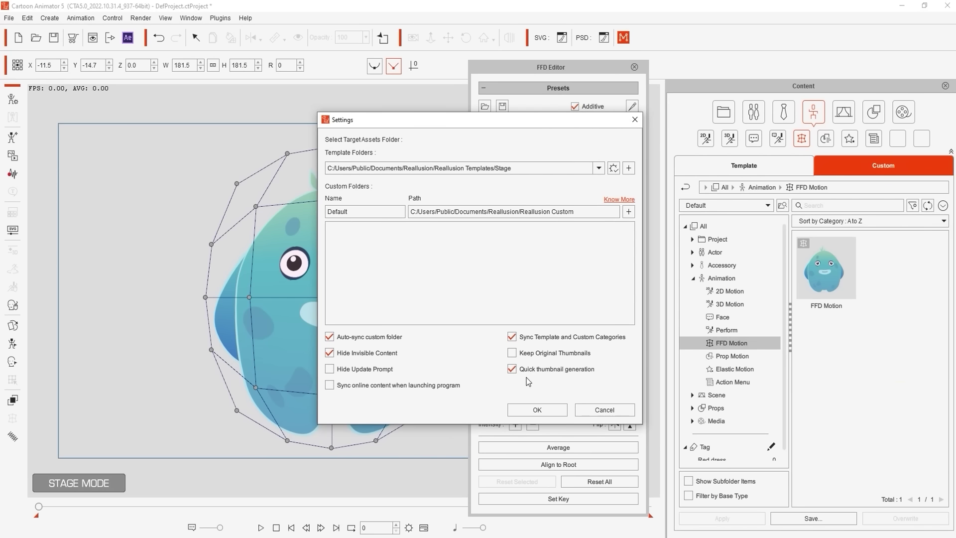
pyautogui.click(512, 370)
pyautogui.click(536, 409)
pyautogui.click(825, 518)
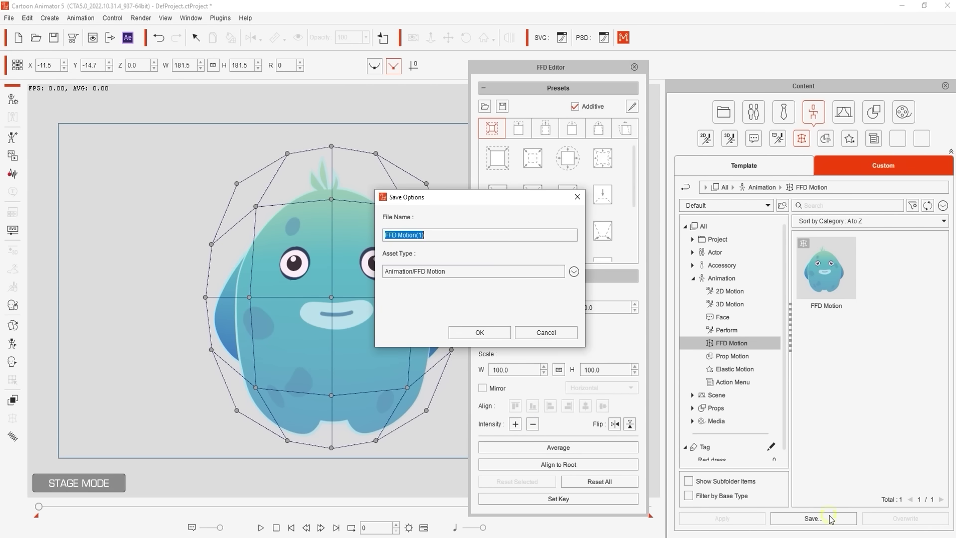
pyautogui.click(462, 333)
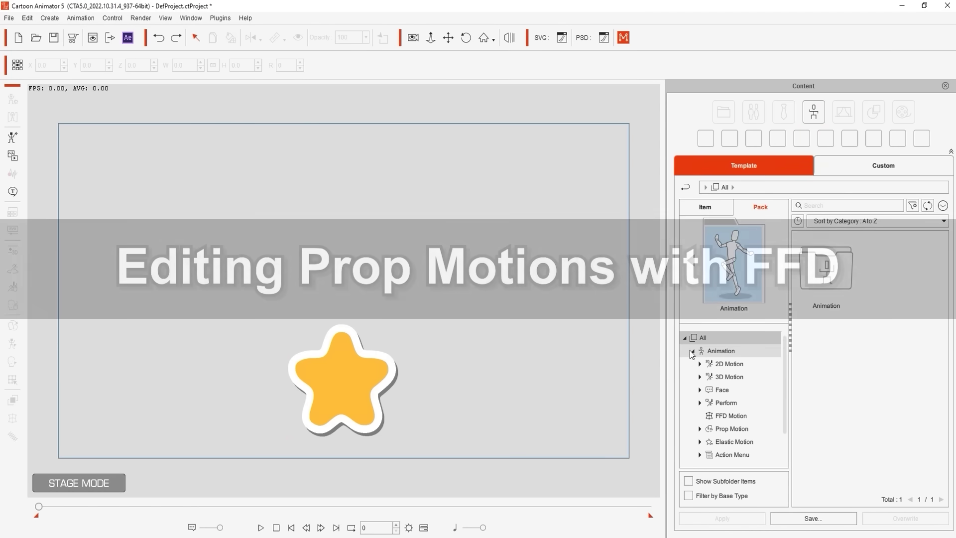
# Drag Bounce_Up from Prop Motion > 2_Emphasis onto the star, then close the content library
pyautogui.click(754, 403)
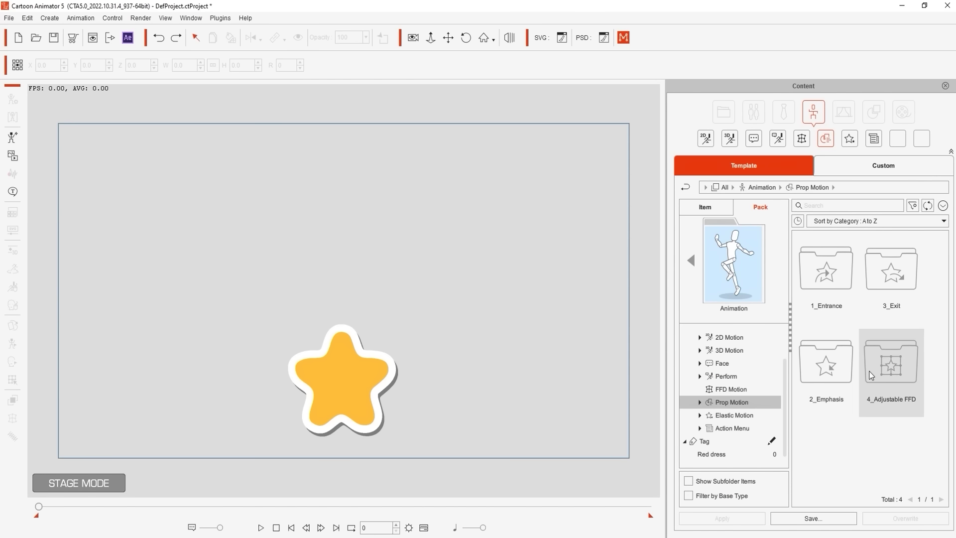
pyautogui.doubleClick(831, 379)
pyautogui.scroll(-3, 889, 358)
pyautogui.scroll(-2, 937, 407)
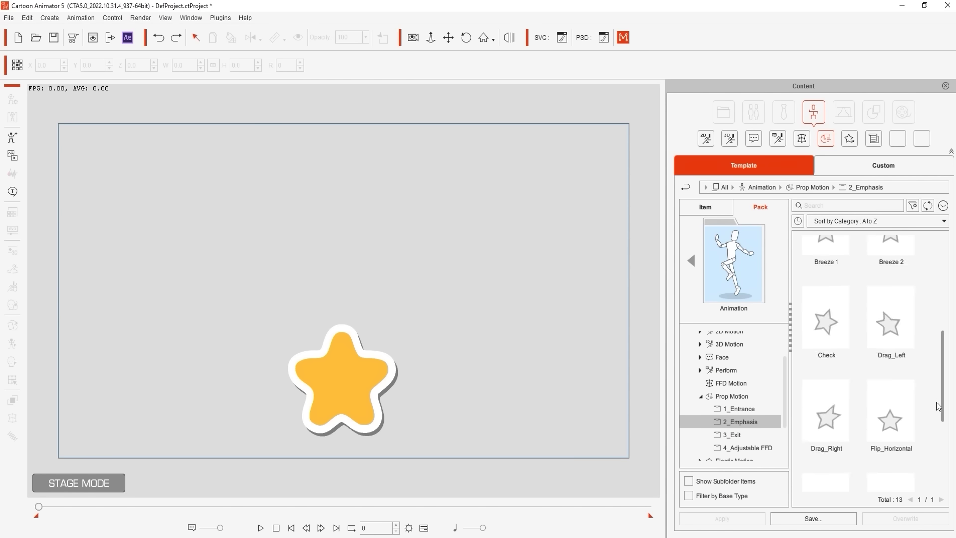
pyautogui.scroll(-2, 937, 407)
pyautogui.scroll(2, 936, 407)
pyautogui.scroll(3, 919, 359)
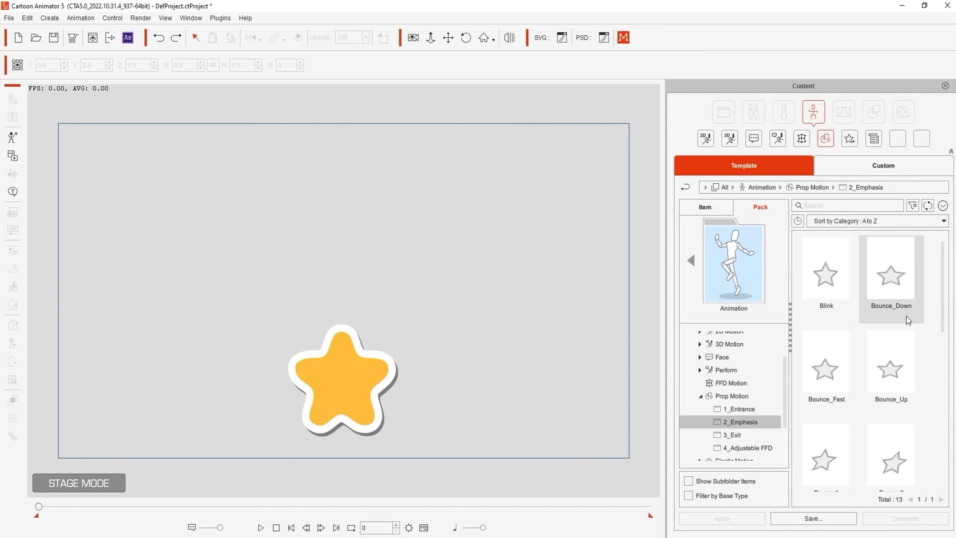
pyautogui.moveTo(892, 378); pyautogui.dragTo(359, 387)
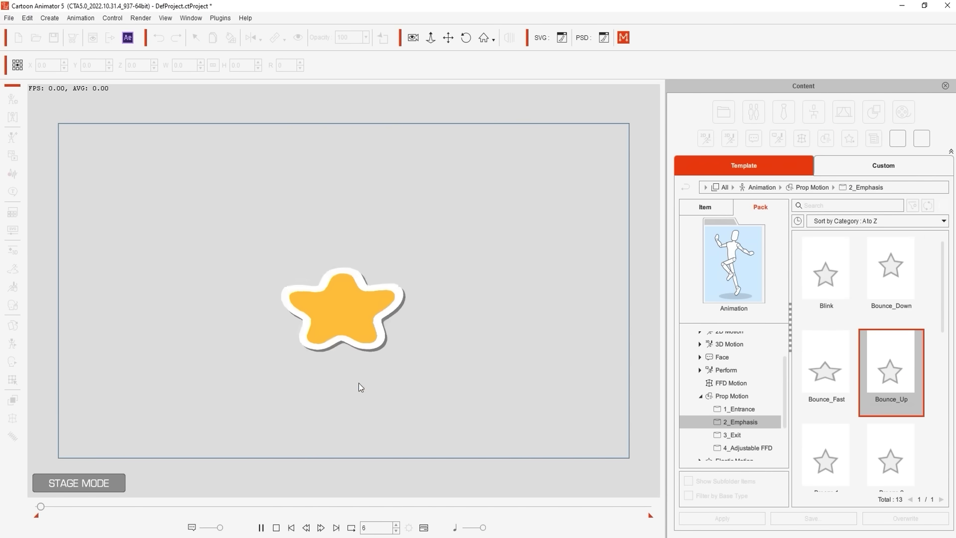
pyautogui.click(945, 87)
# Show the Timeline panel and display the star's FFD Clip and Motion tracks
pyautogui.click(191, 18)
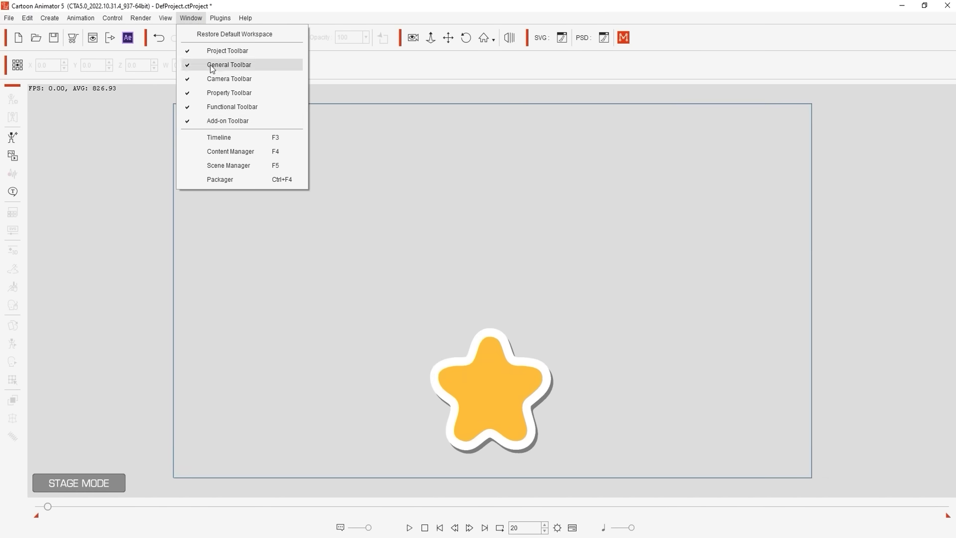
pyautogui.click(247, 137)
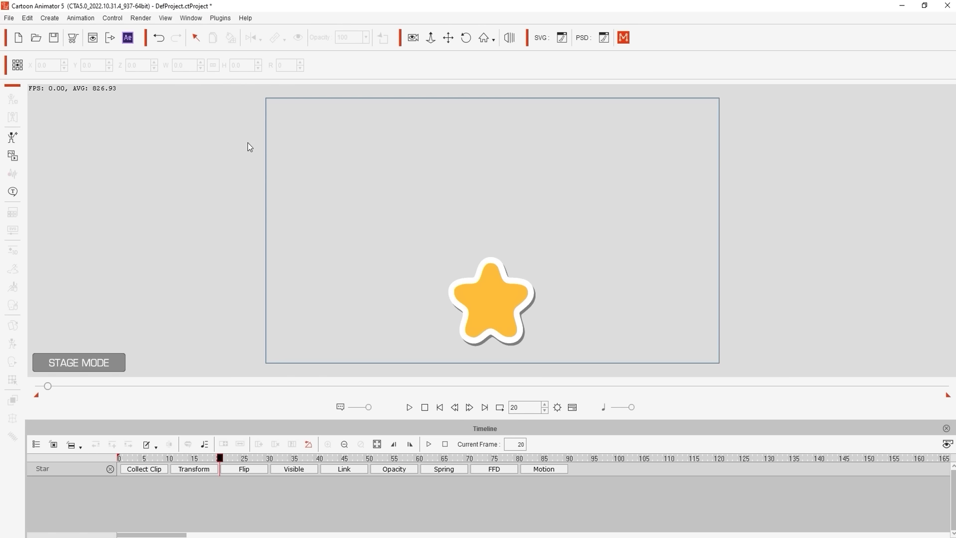
pyautogui.click(474, 321)
pyautogui.click(493, 469)
pyautogui.click(544, 469)
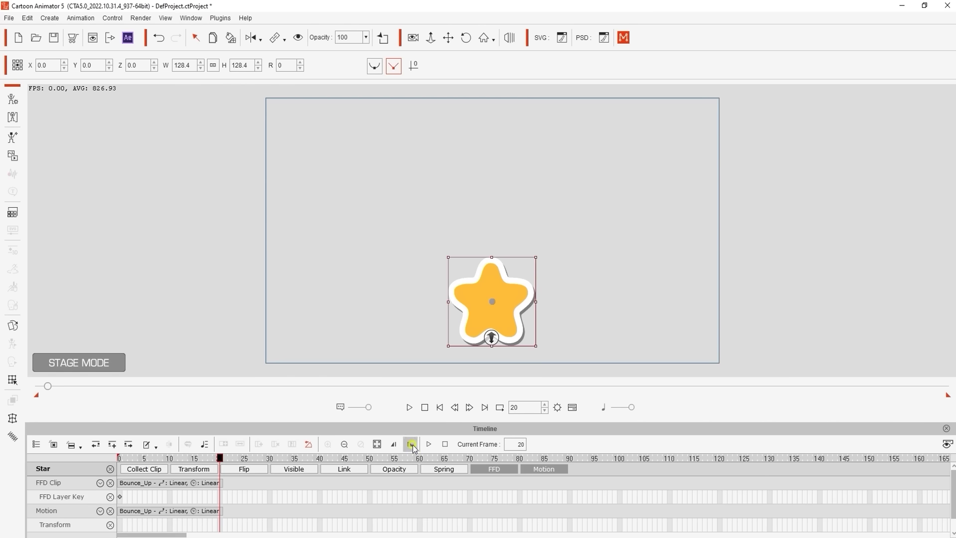
# At frame 5, squash the star with an additive concave volume-preserving FFD preset
pyautogui.click(13, 417)
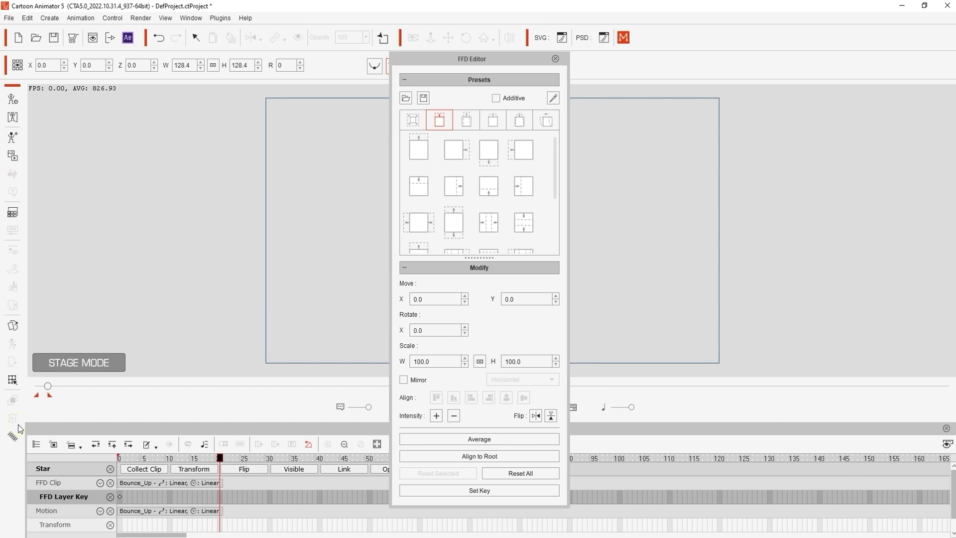
pyautogui.moveTo(525, 60); pyautogui.dragTo(833, 75)
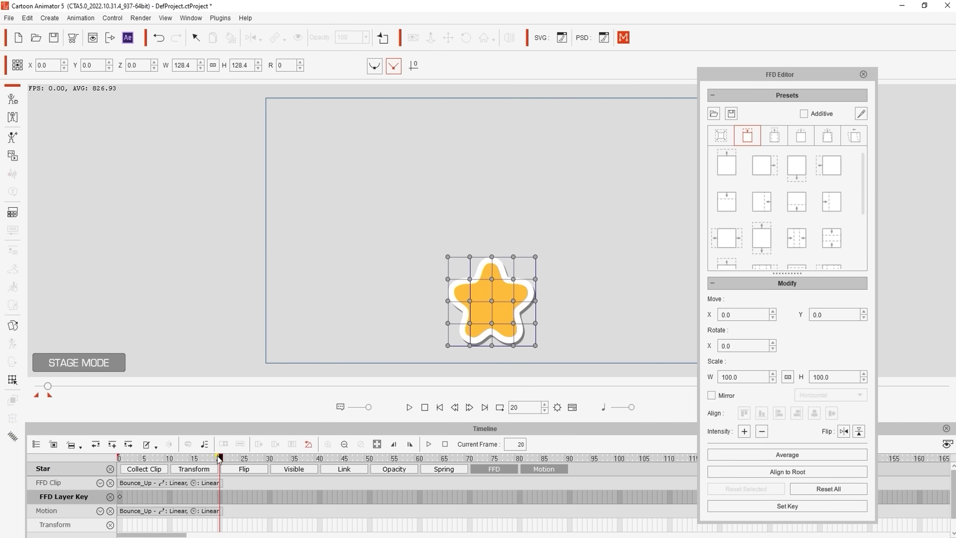
pyautogui.moveTo(220, 457)
pyautogui.mouseDown()
pyautogui.moveTo(120, 457)
pyautogui.moveTo(145, 459)
pyautogui.mouseUp()
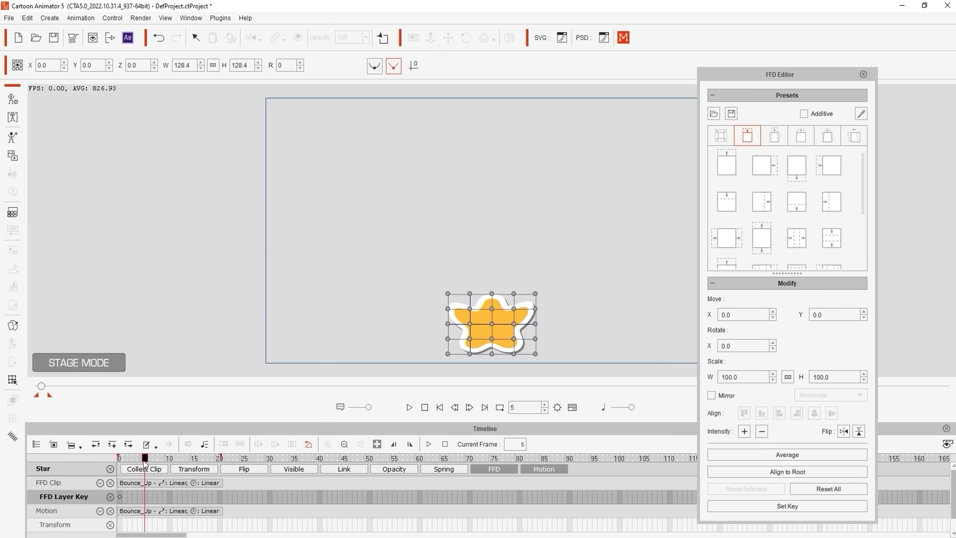
pyautogui.click(827, 135)
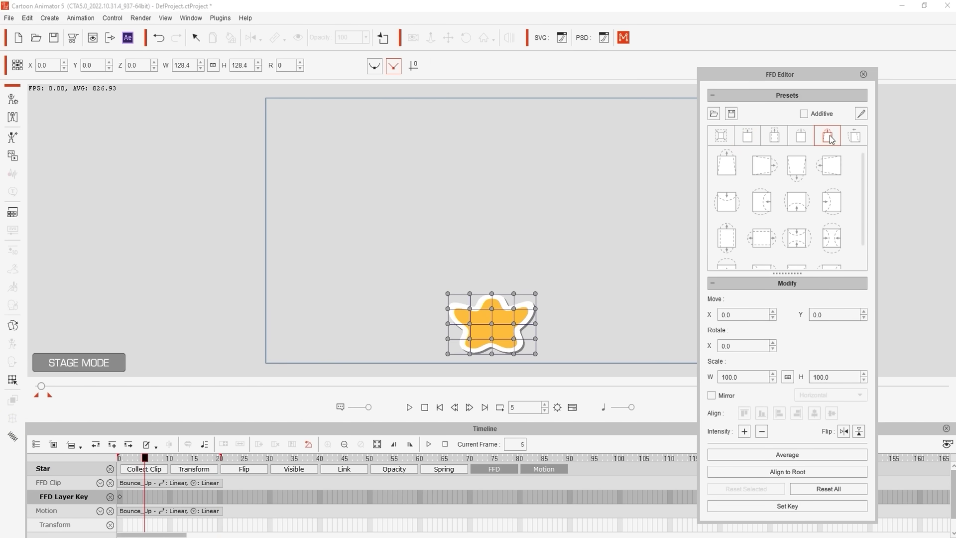
pyautogui.click(805, 116)
pyautogui.click(727, 201)
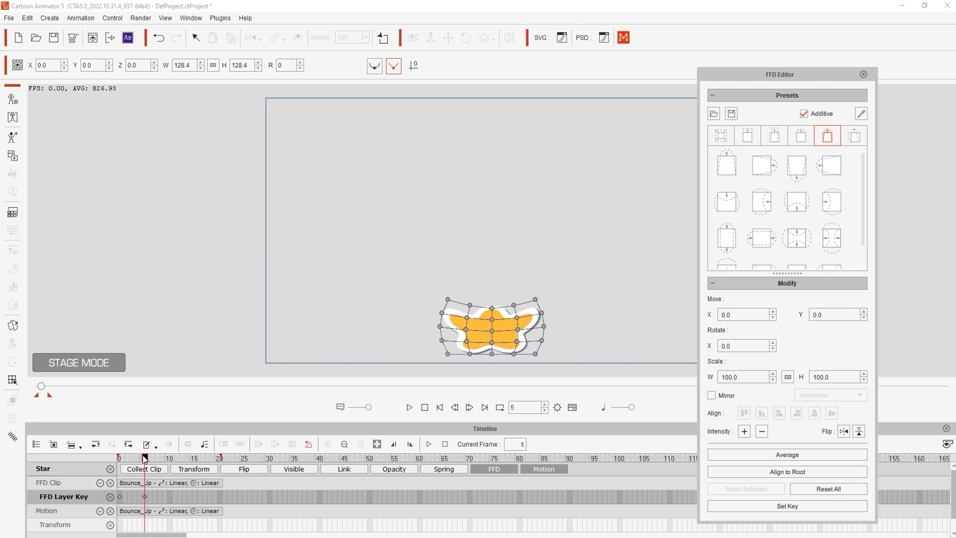
# At frame 12, reset the star's mesh and apply two bulging stretch presets
pyautogui.moveTo(145, 457); pyautogui.dragTo(185, 457)
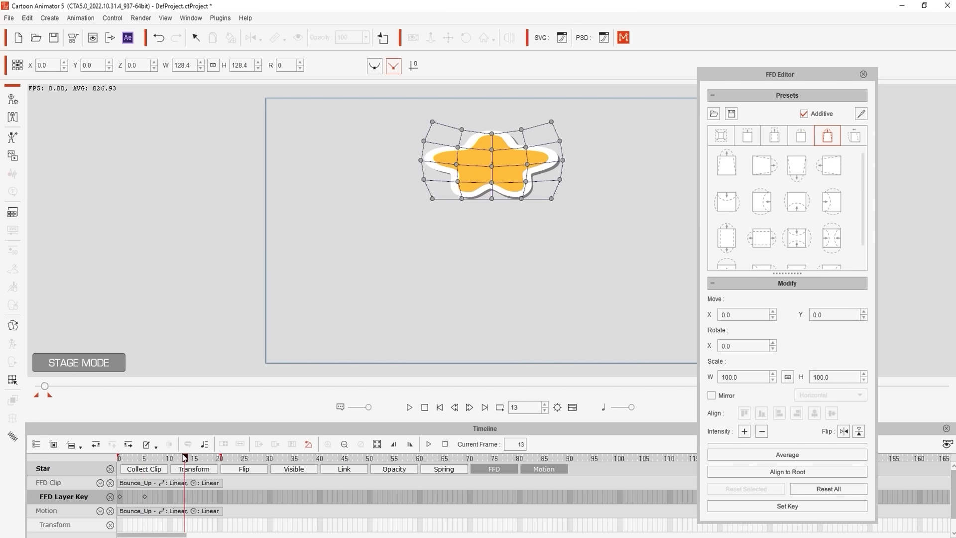
pyautogui.click(828, 489)
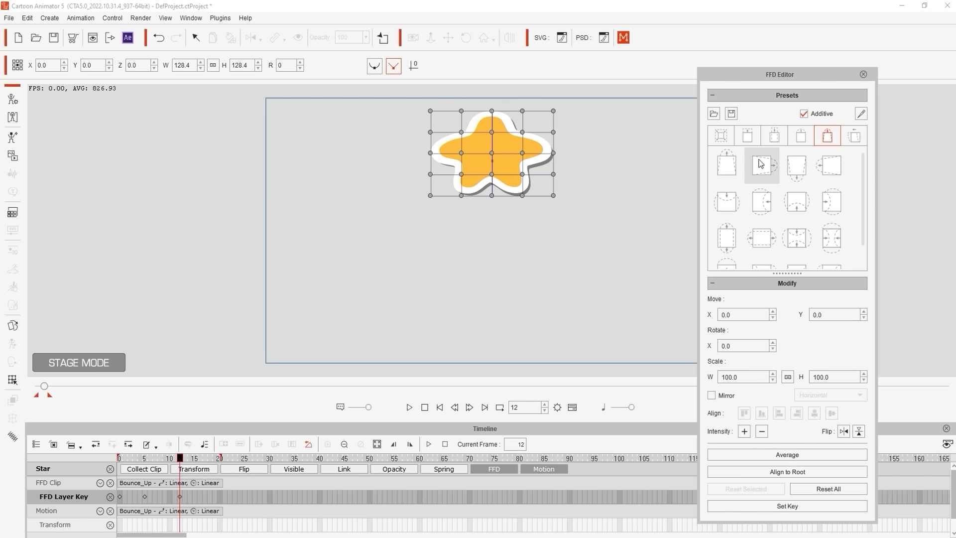
pyautogui.click(797, 202)
pyautogui.click(721, 136)
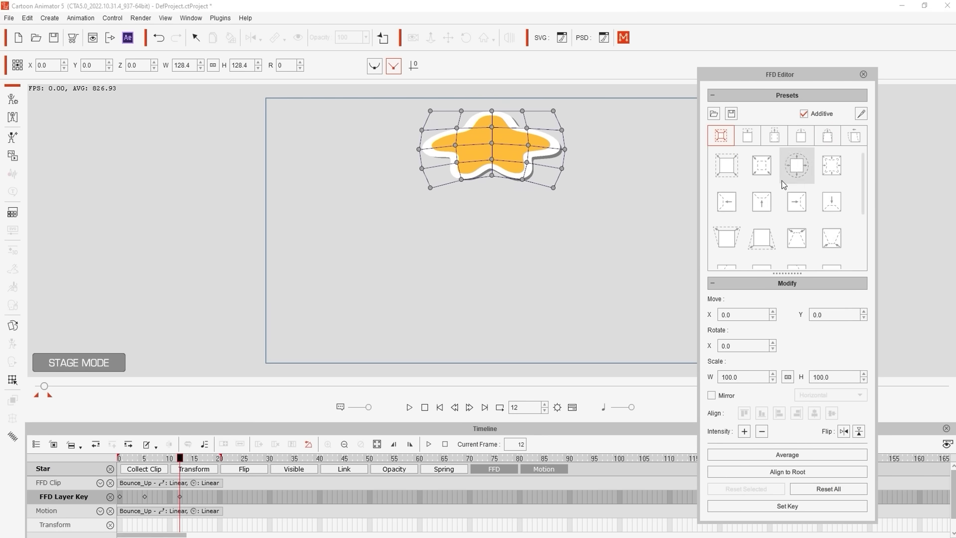
pyautogui.click(727, 166)
# Key the star back to its normal shape at frame 20, close the FFD Editor, and preview the bounce
pyautogui.moveTo(182, 457); pyautogui.dragTo(220, 457)
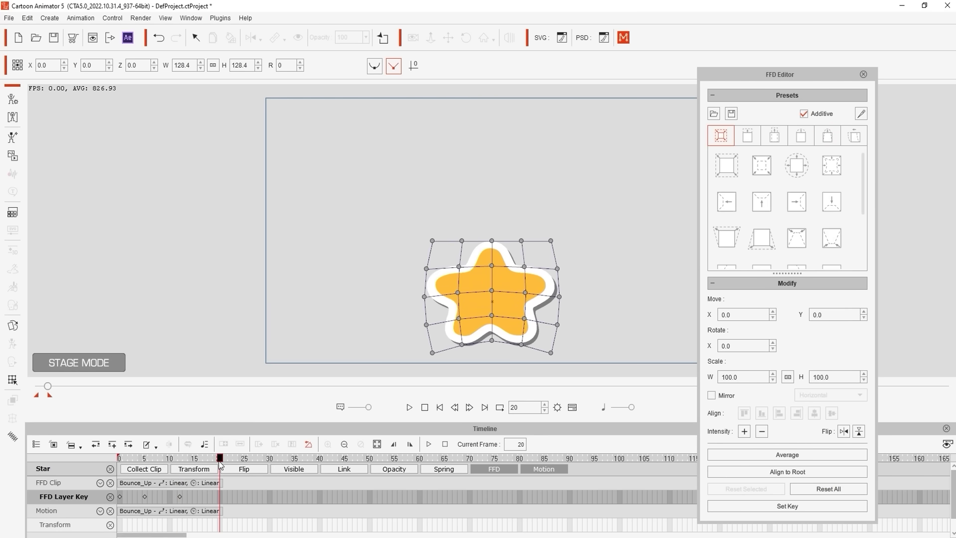
pyautogui.click(826, 489)
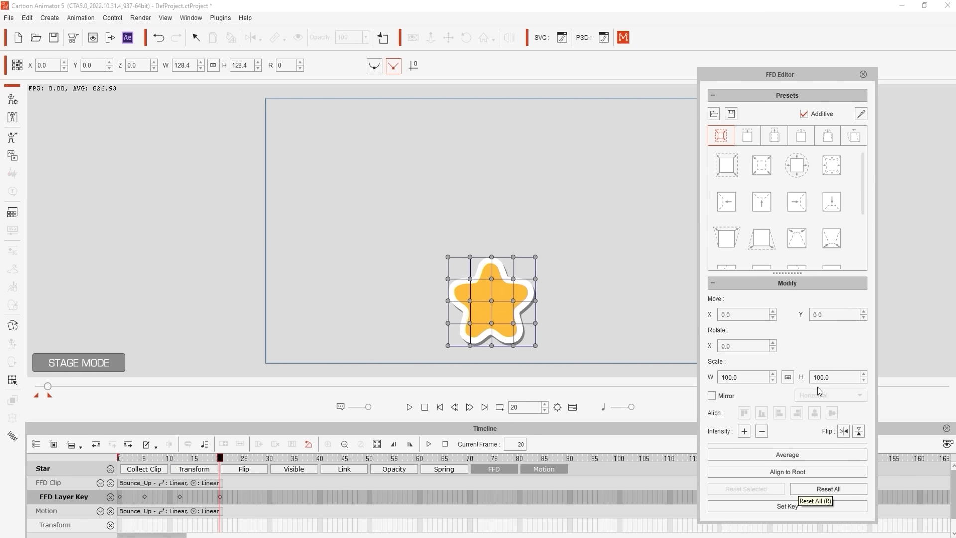
pyautogui.click(863, 74)
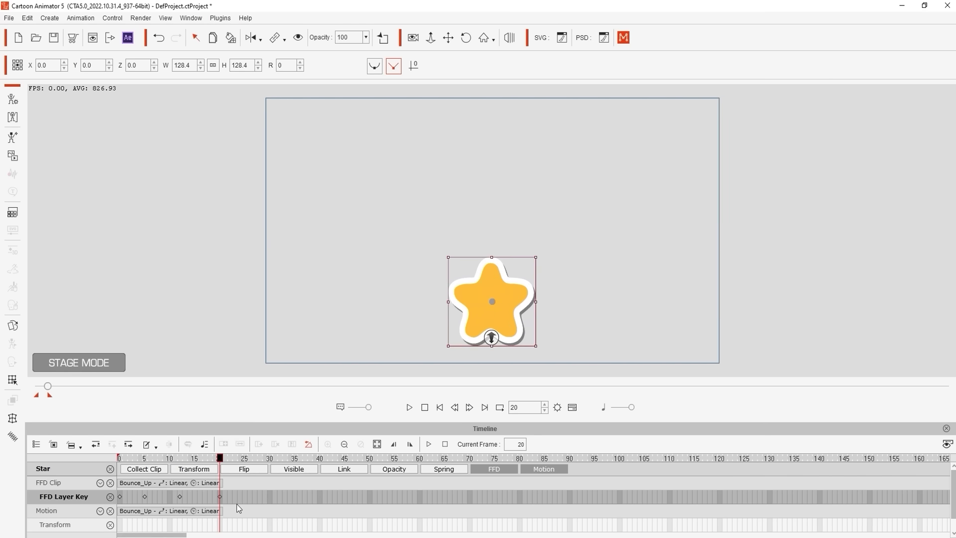
pyautogui.click(424, 407)
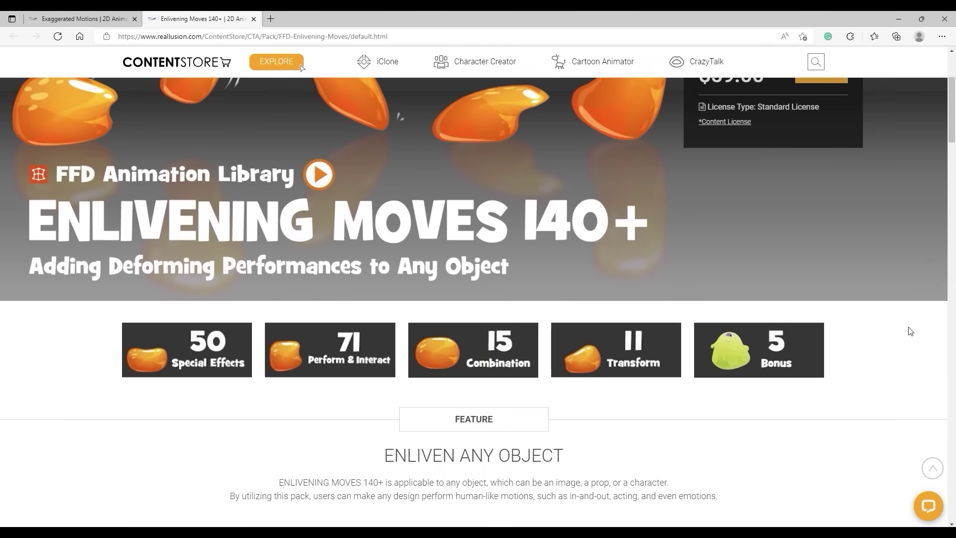
pyautogui.scroll(-1, 910, 331)
pyautogui.scroll(-4, 910, 330)
pyautogui.scroll(-2, 909, 331)
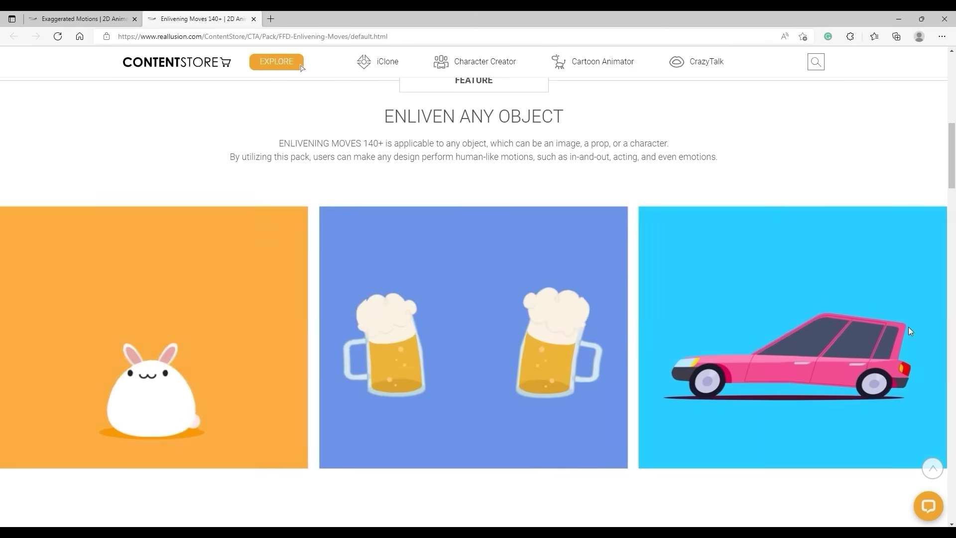
pyautogui.scroll(-3, 908, 326)
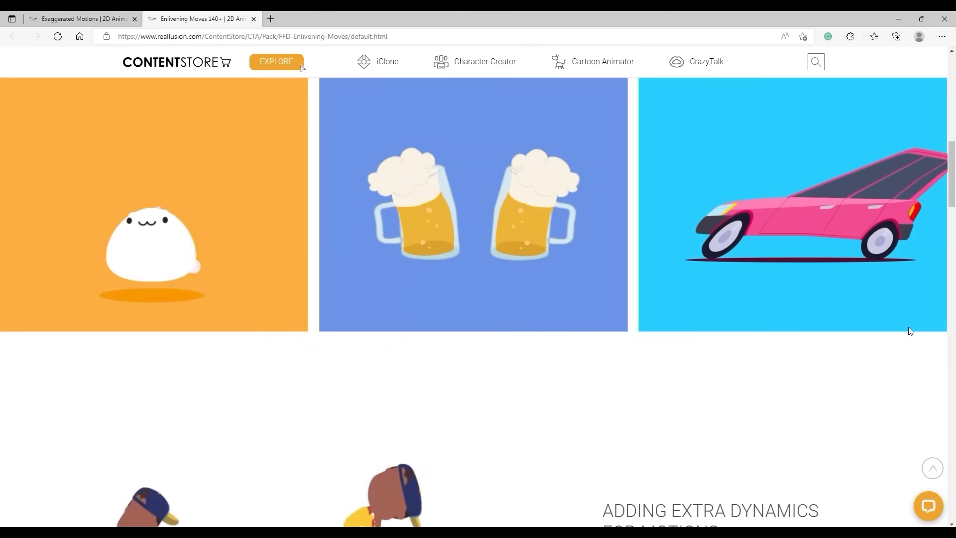
pyautogui.scroll(-3, 908, 326)
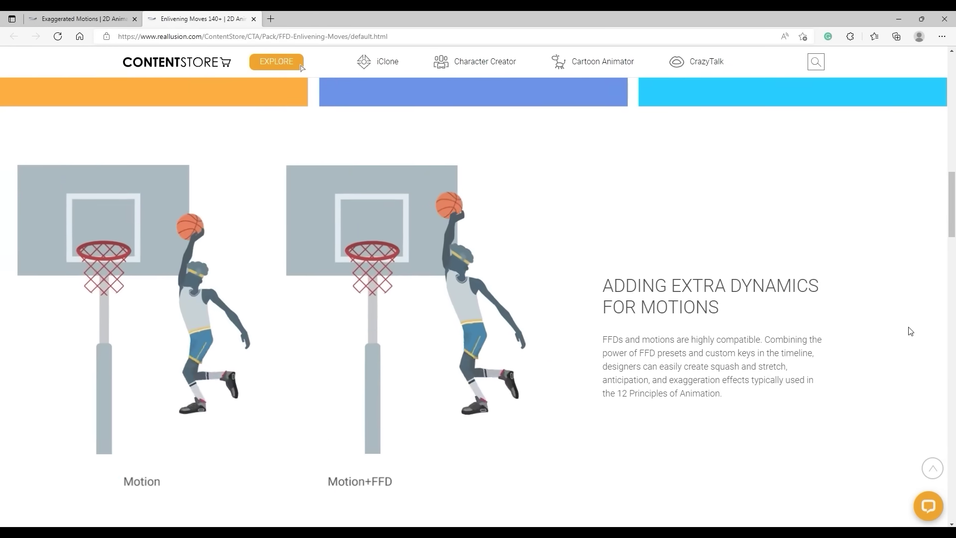
pyautogui.scroll(-2, 910, 330)
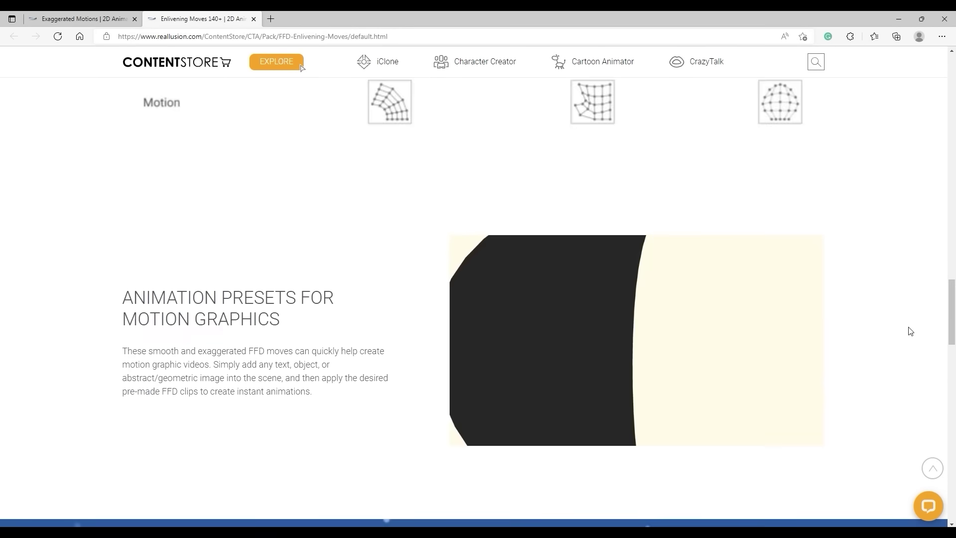